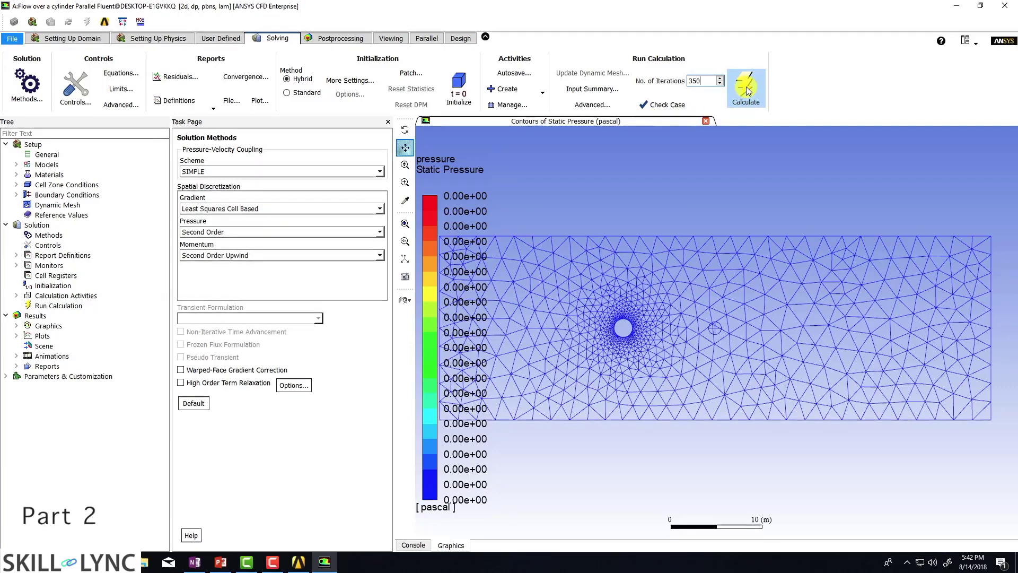
- Run the 350-iteration solution, checking the scaled residuals and the monitor-point velocity plot
click(746, 89)
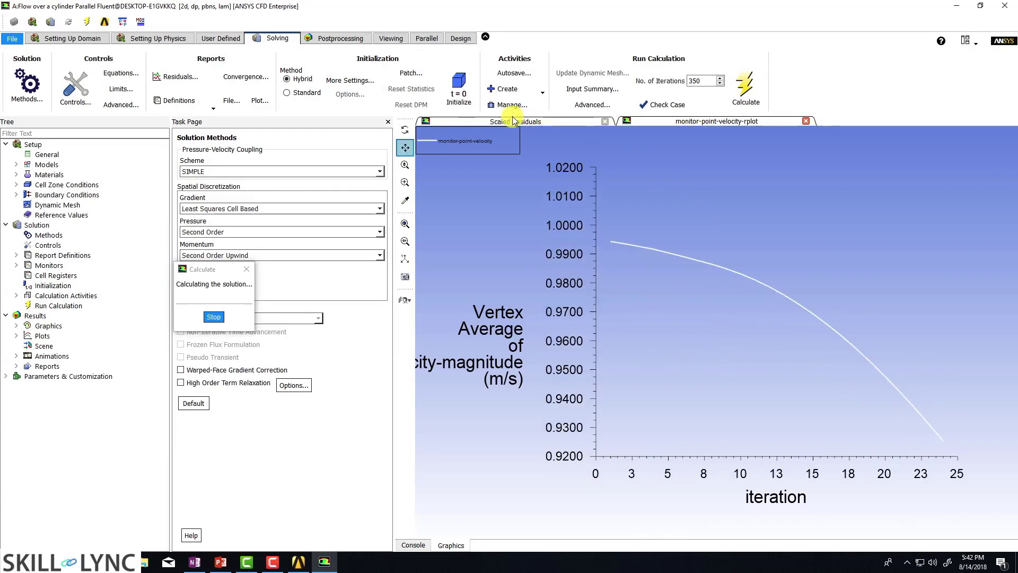
click(520, 122)
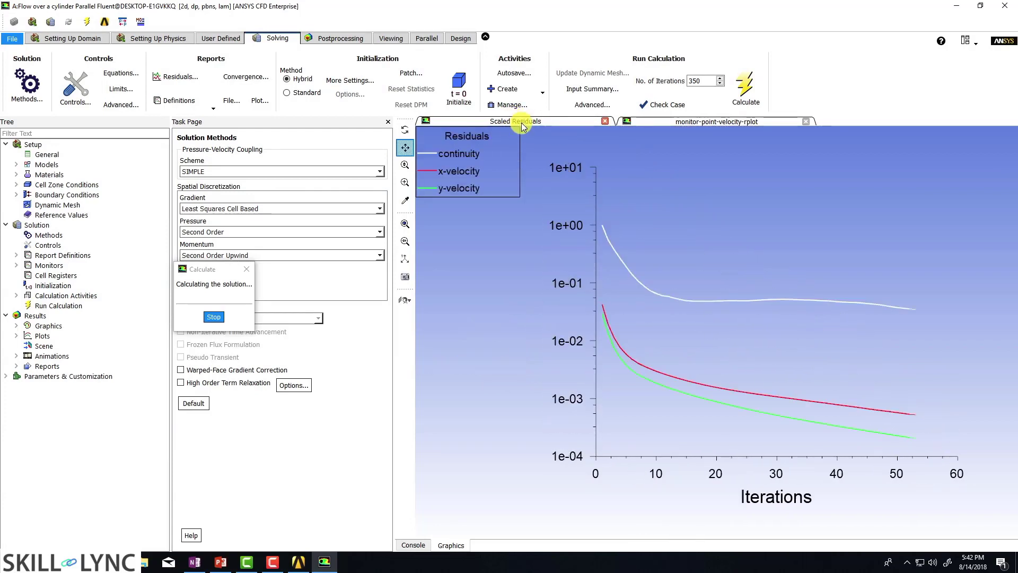
click(663, 122)
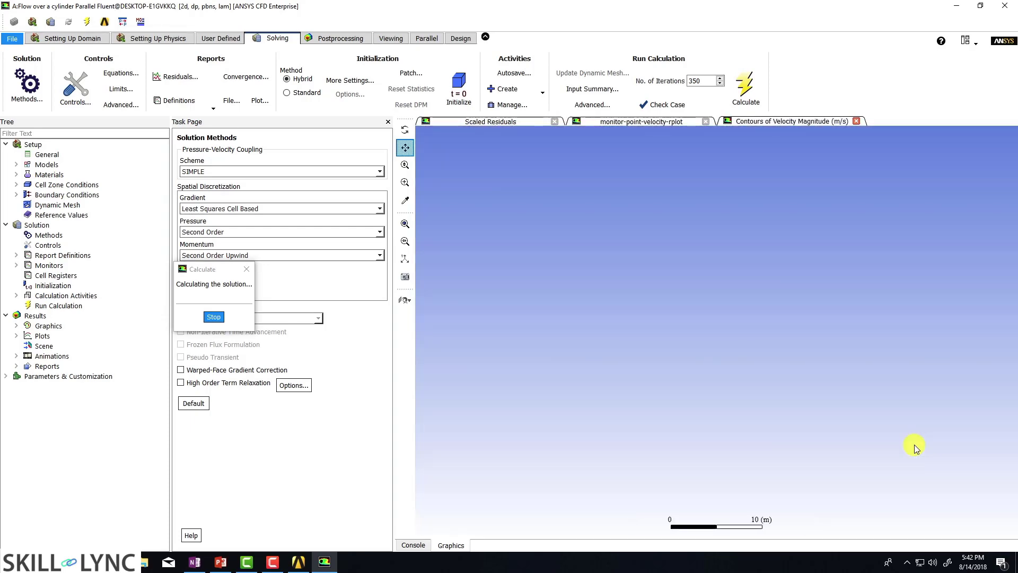
- Display the velocity contours, then the static pressure contours ranging -0.532 to 0.656 Pa
click(537, 302)
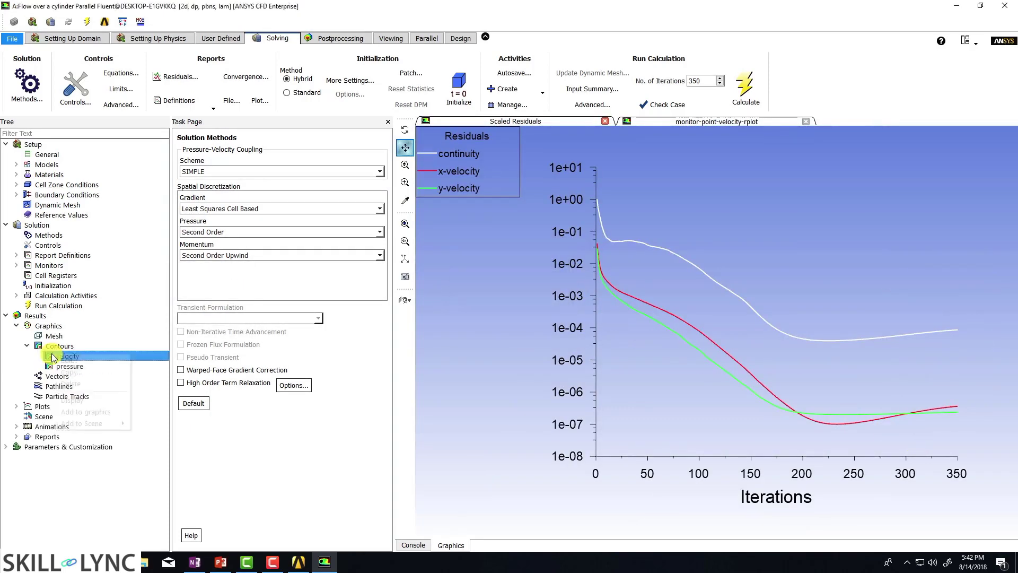
right_click(53, 358)
key(Escape)
double_click(53, 357)
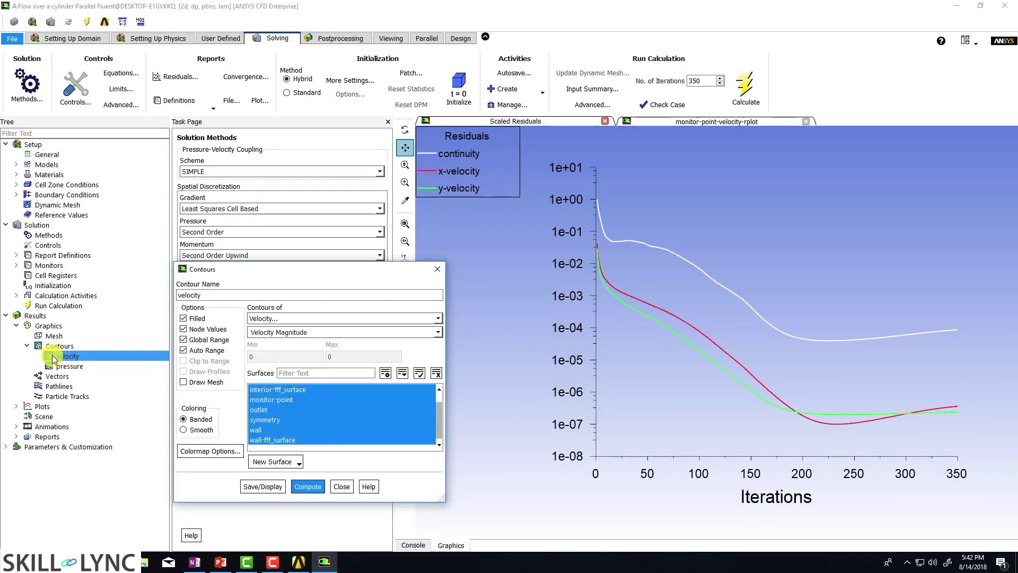
key(Escape)
right_click(66, 358)
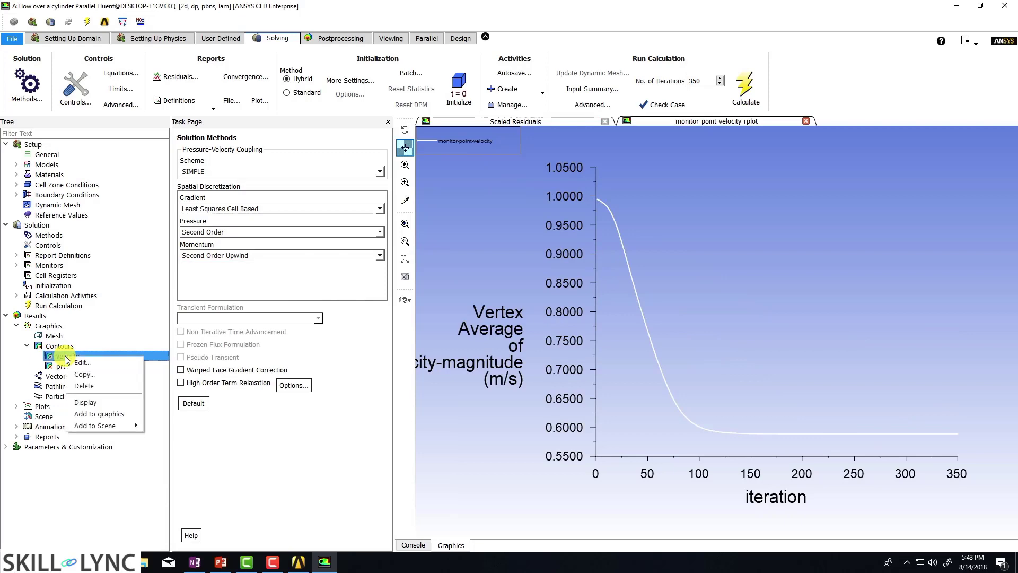
click(85, 402)
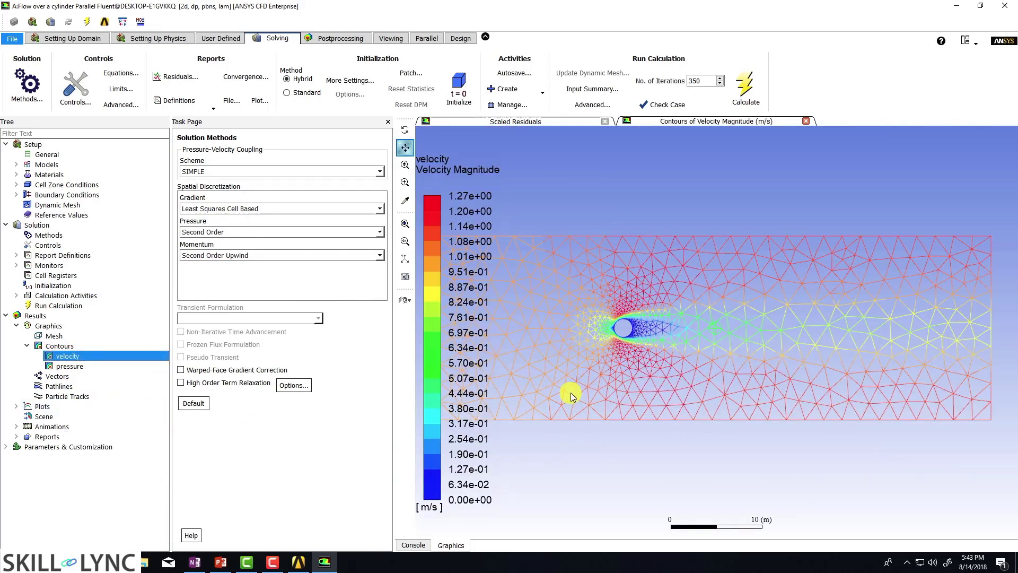
right_click(79, 367)
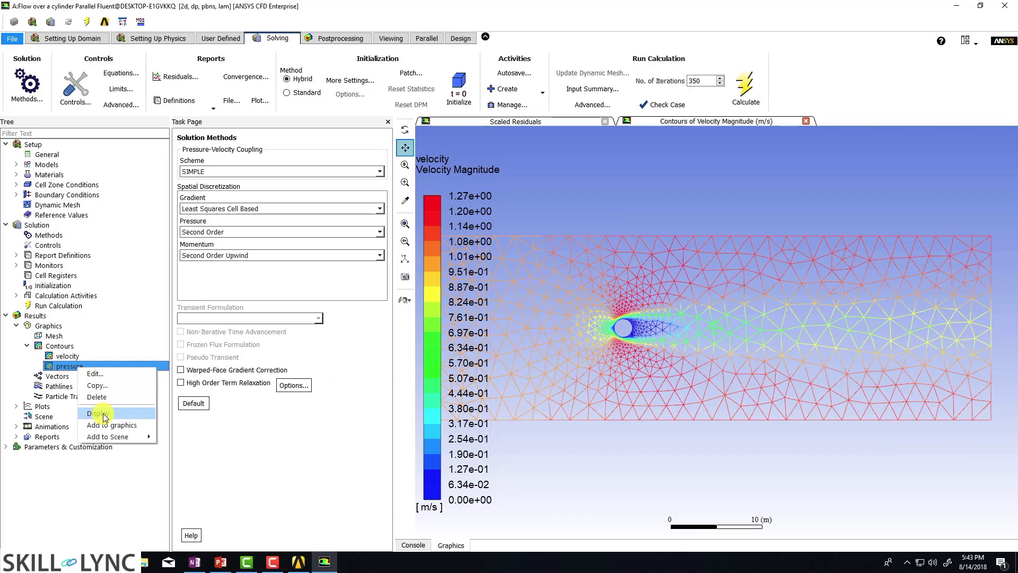
click(97, 412)
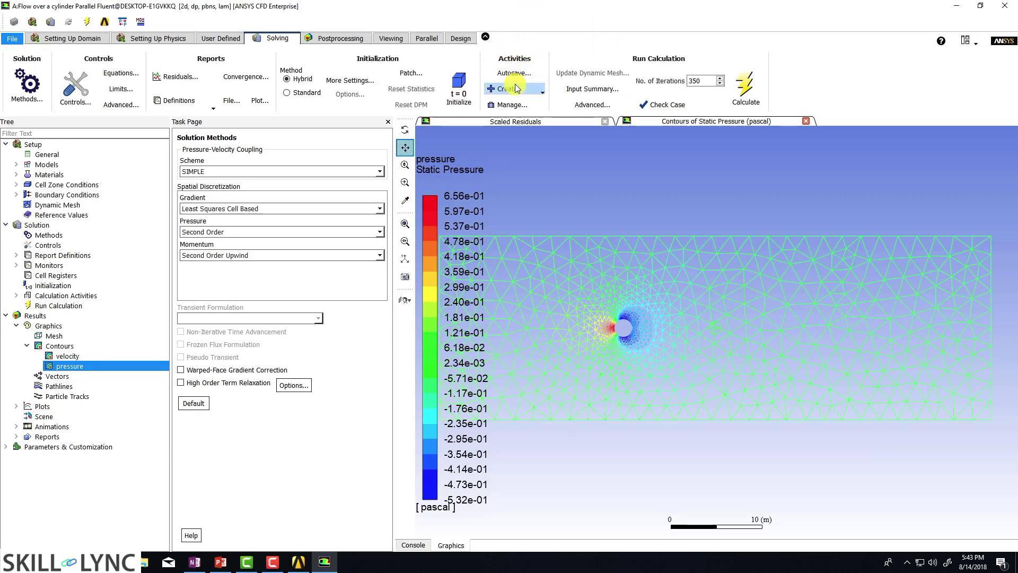
- Define a 'velocity' solution animation of the velocity object, recorded every 10 iterations
click(534, 92)
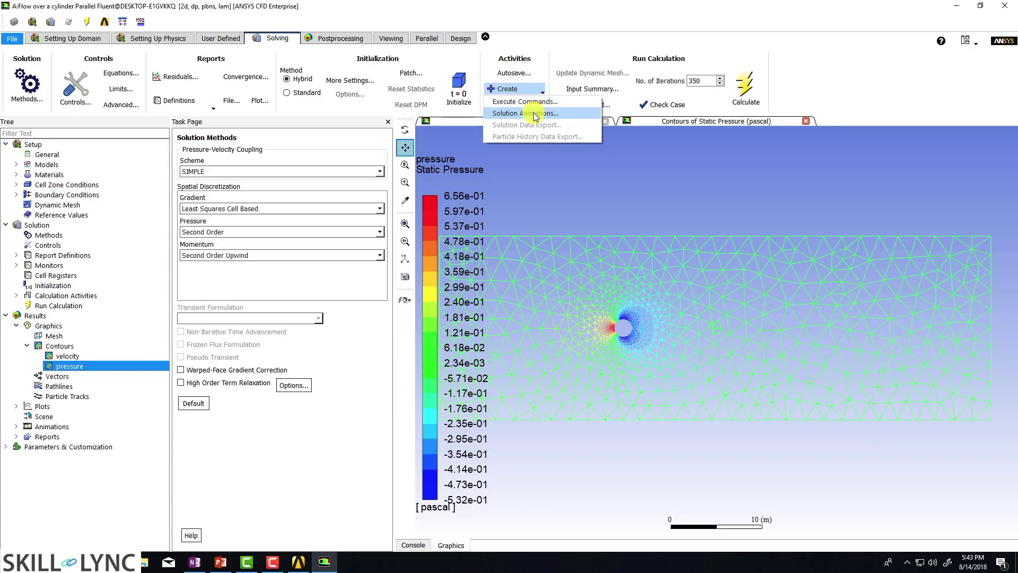
click(534, 114)
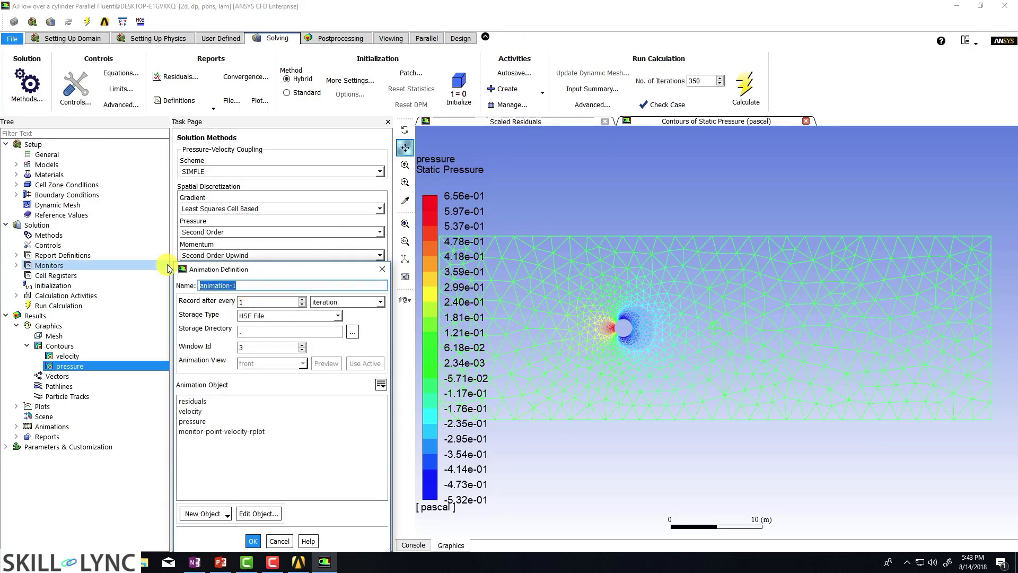
text(velocity)
double_click(252, 300)
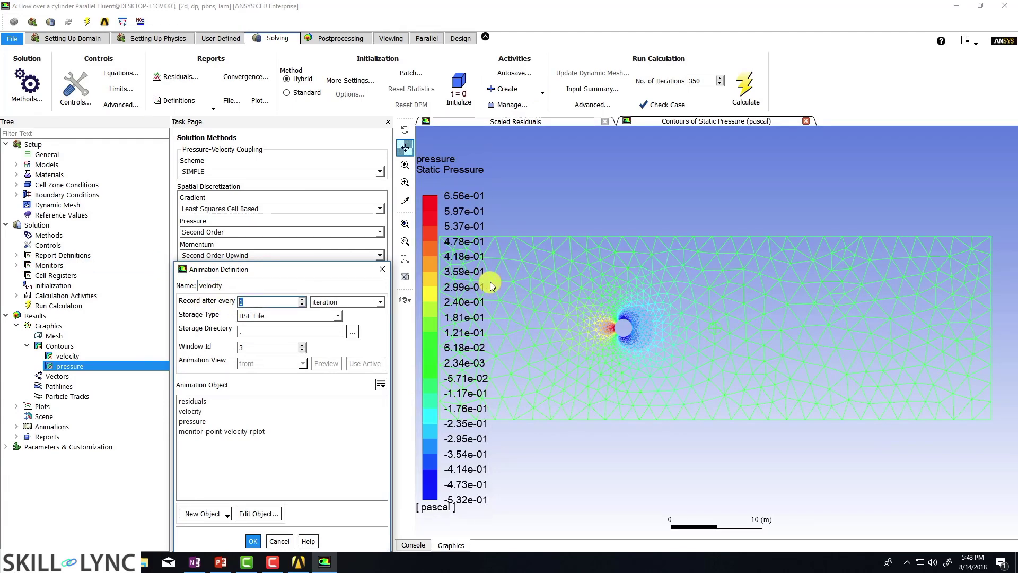
text(10)
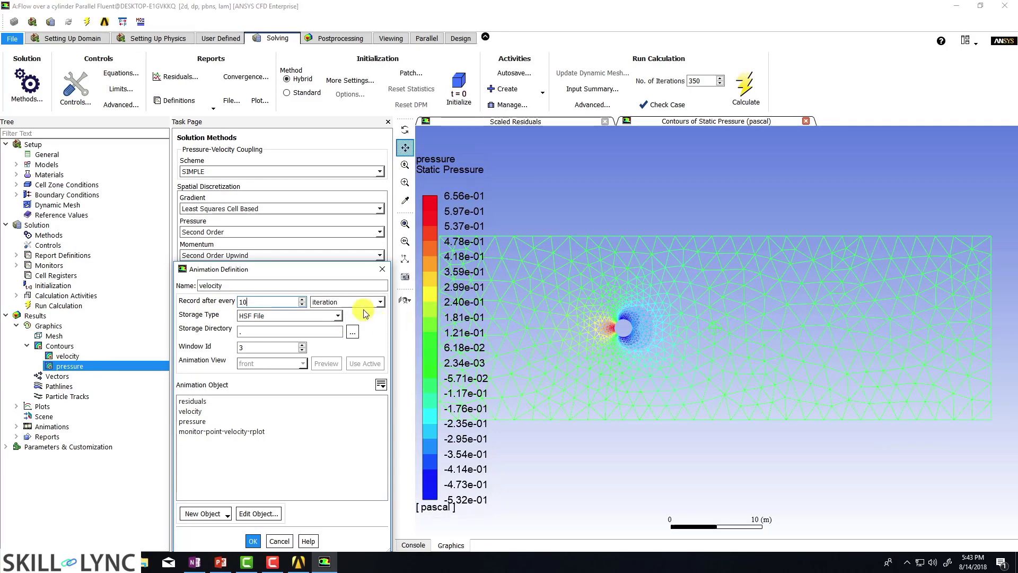
click(370, 301)
click(369, 304)
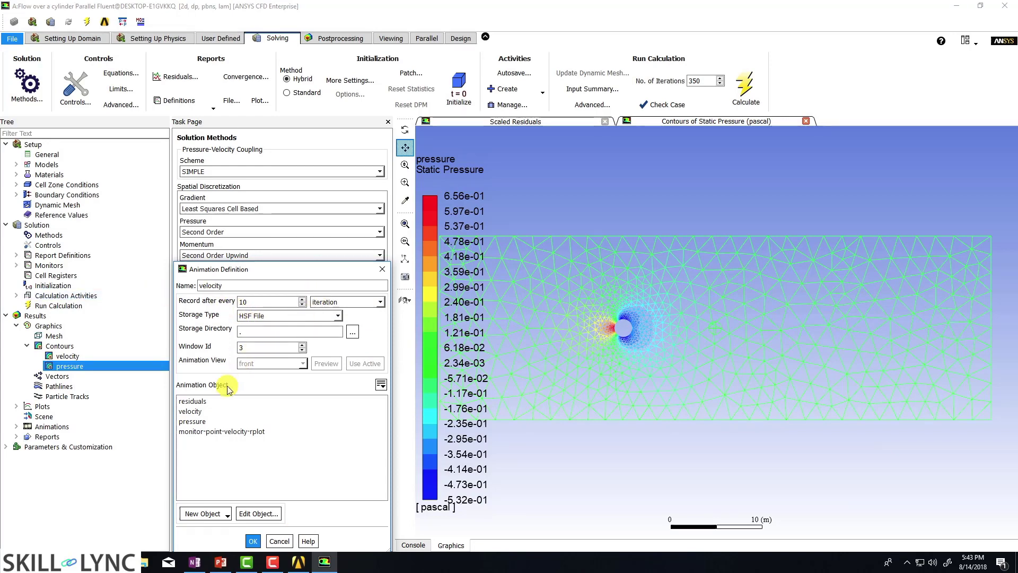
click(196, 411)
drag(227, 270, 217, 190)
click(236, 462)
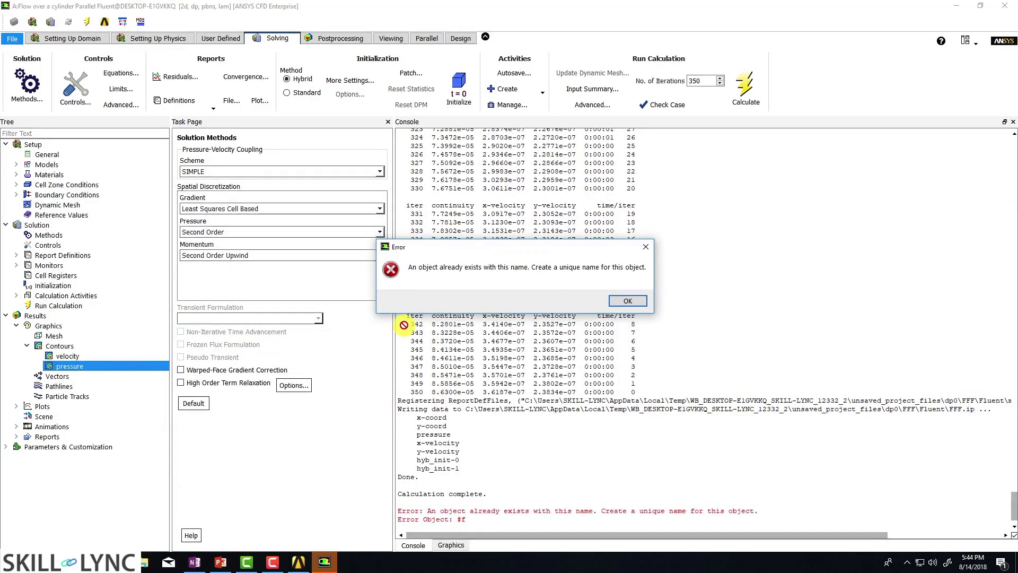
- Dismiss the duplicate-name error and expand the Animations group in the tree
click(628, 301)
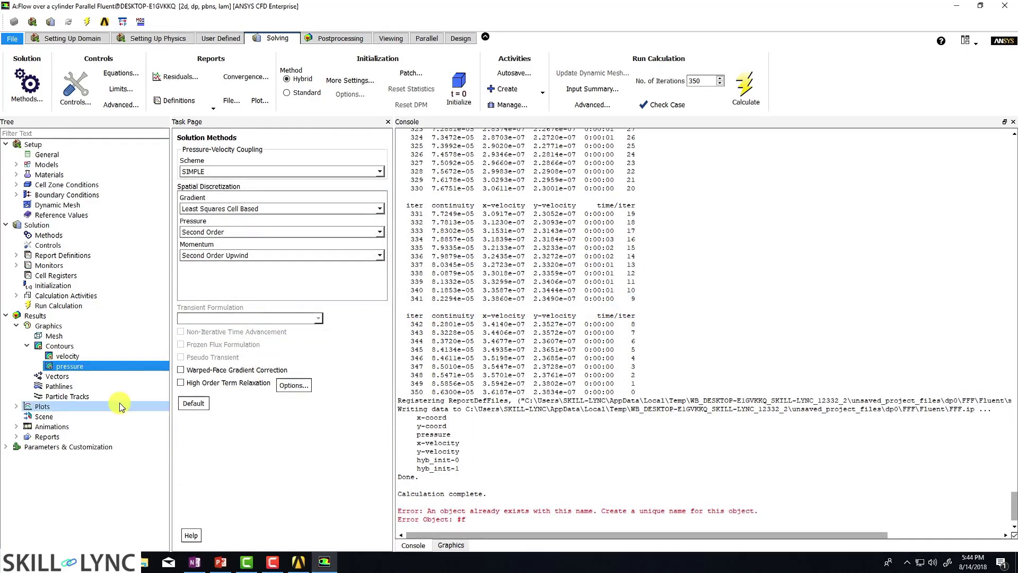
click(69, 357)
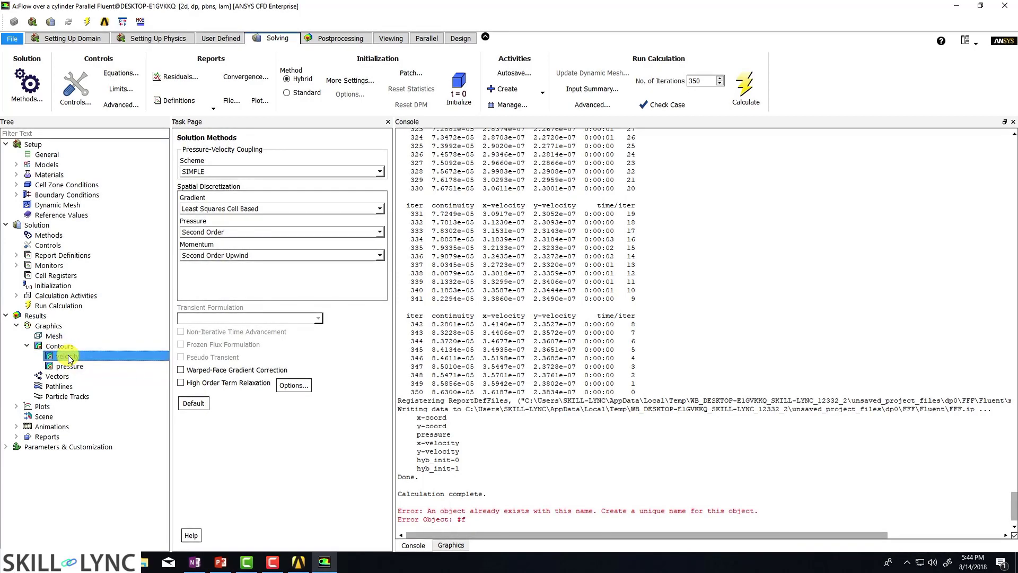
click(16, 426)
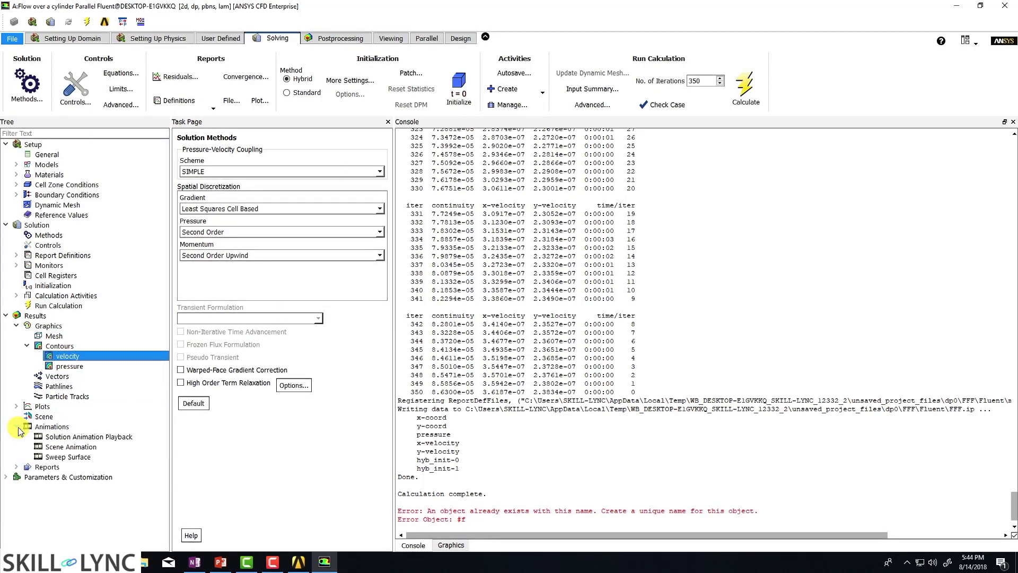
- Create a solution animation named 'velocity-animation' with the velocity contour as its object
click(537, 93)
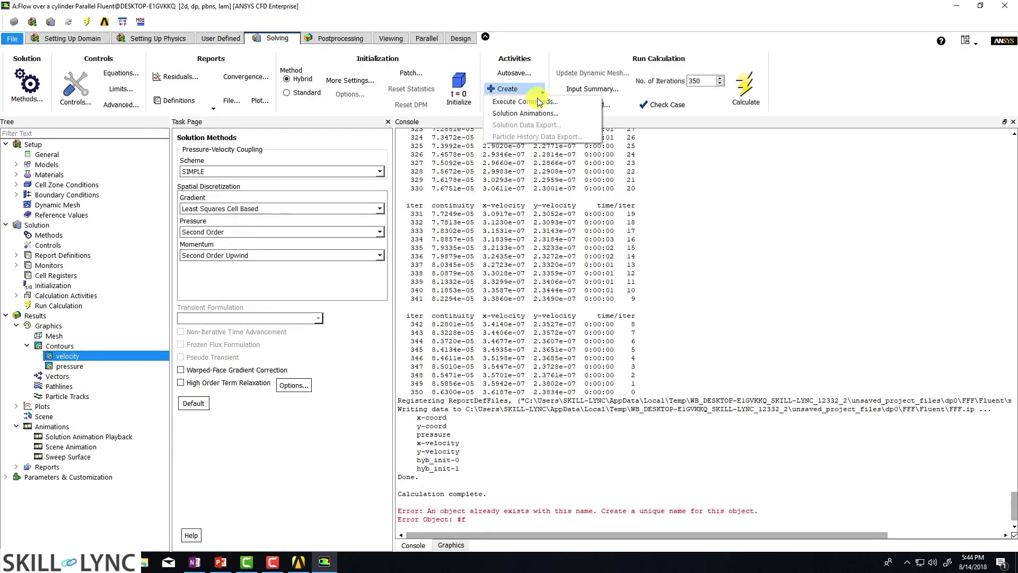
click(530, 113)
double_click(226, 206)
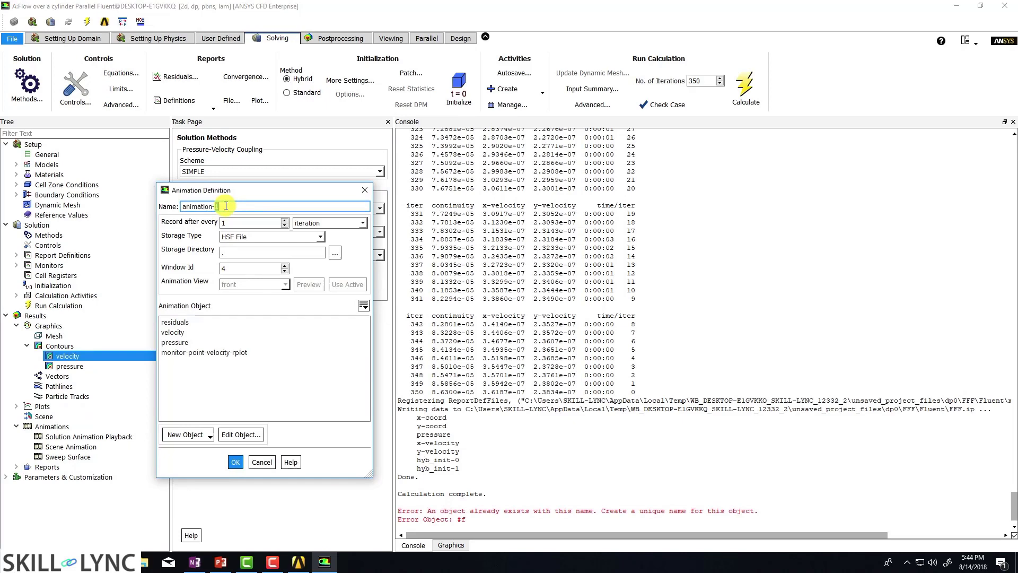
triple_click(226, 206)
text(velocity-animation)
click(256, 222)
text(0)
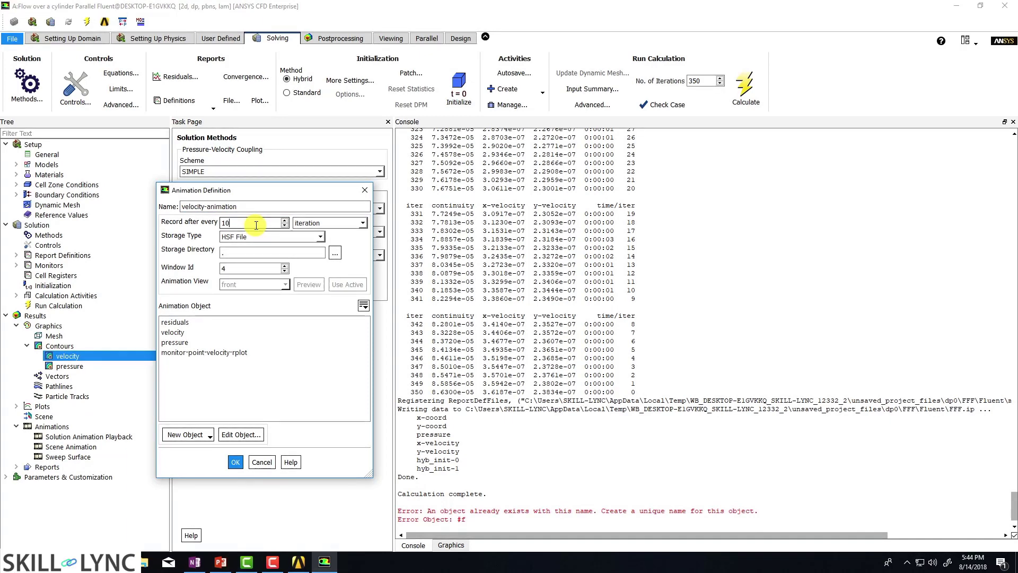
click(173, 332)
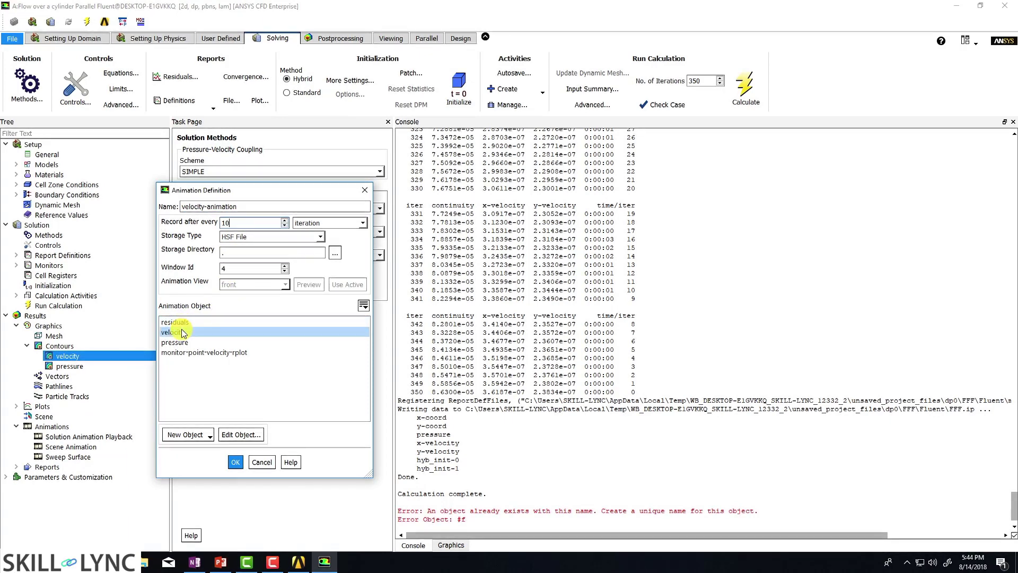
click(245, 466)
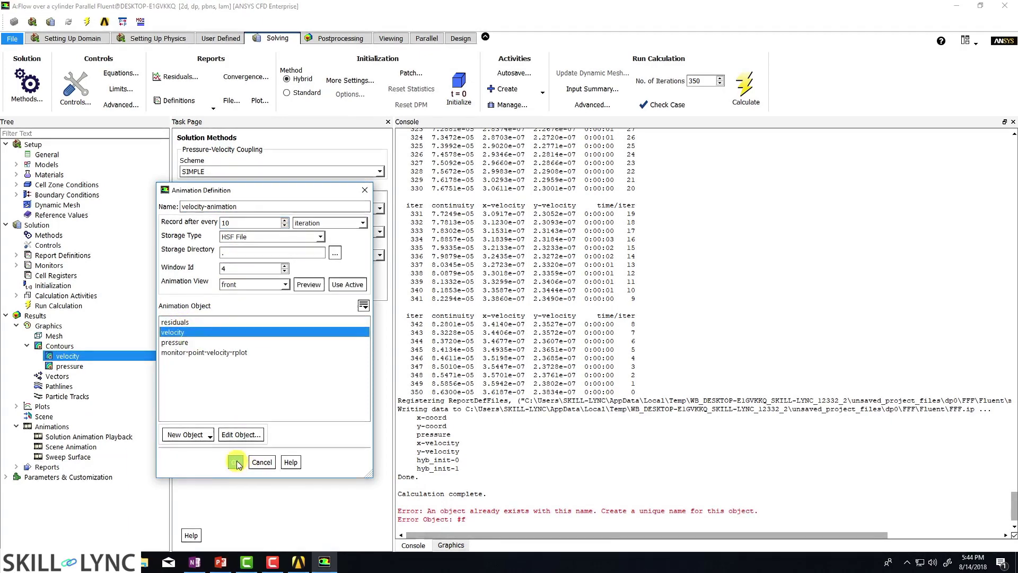
- Confirm 'velocity-animation' is listed in Solution Animation Playback, then close it
right_click(79, 439)
click(90, 442)
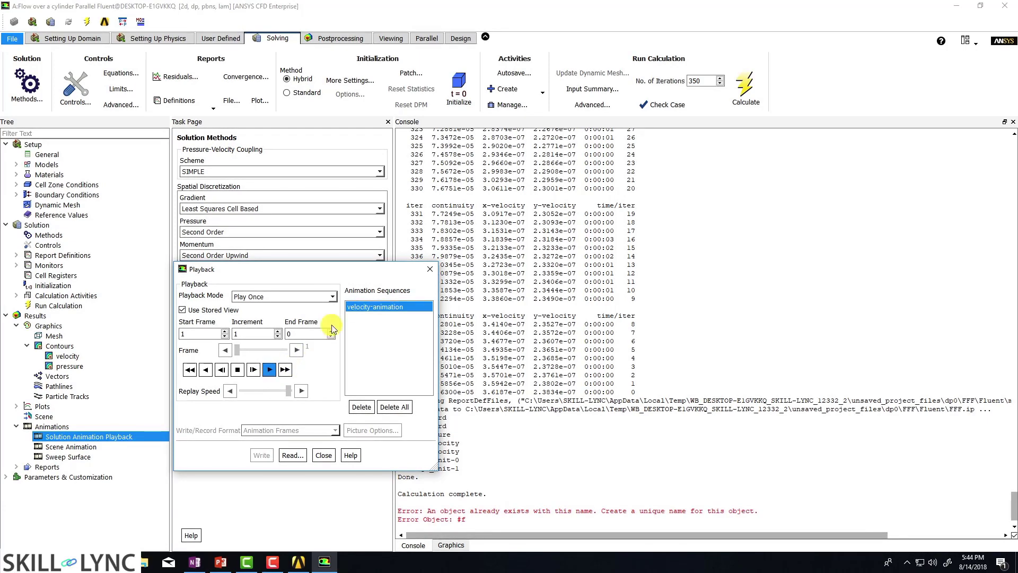
click(429, 270)
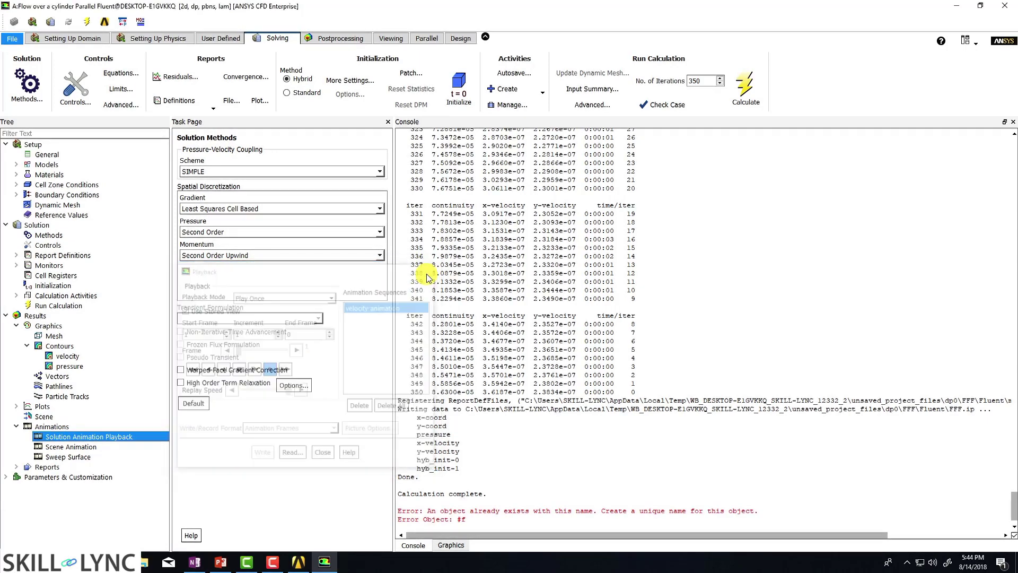
- Re-initialize the flow field, discarding unsaved data, and rerun the 350 iterations with residuals shown
click(460, 98)
click(645, 303)
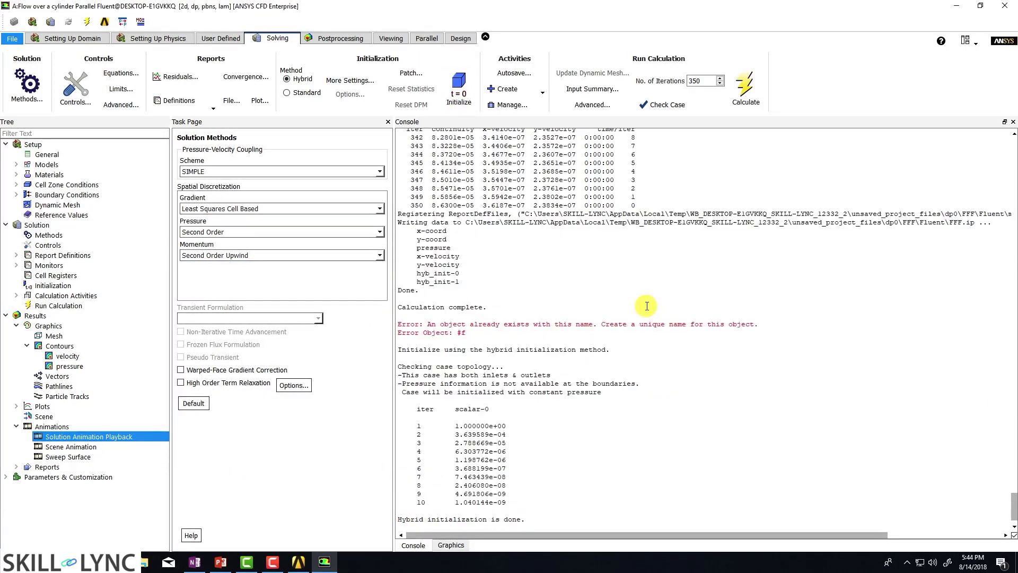
click(747, 100)
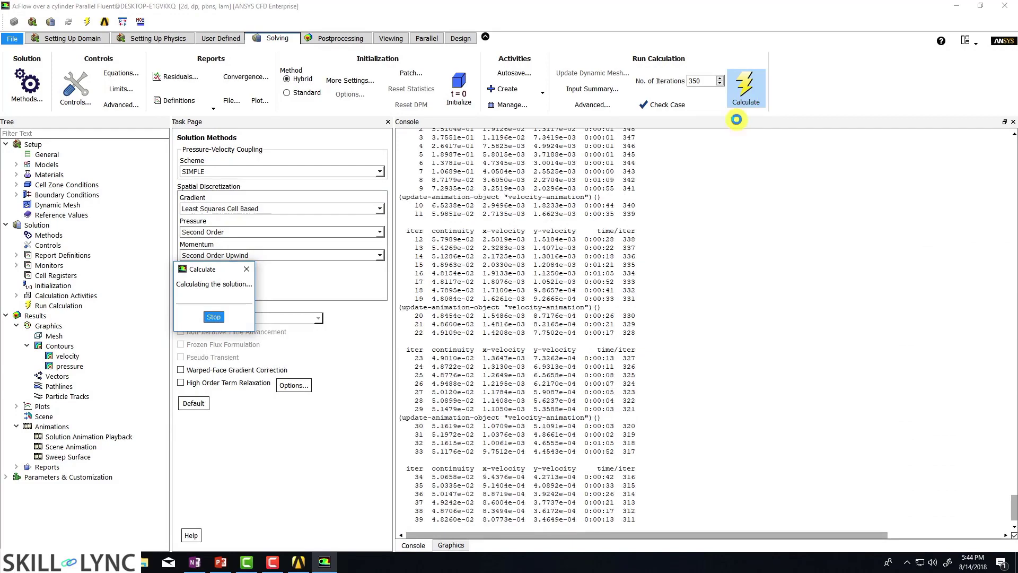
click(452, 545)
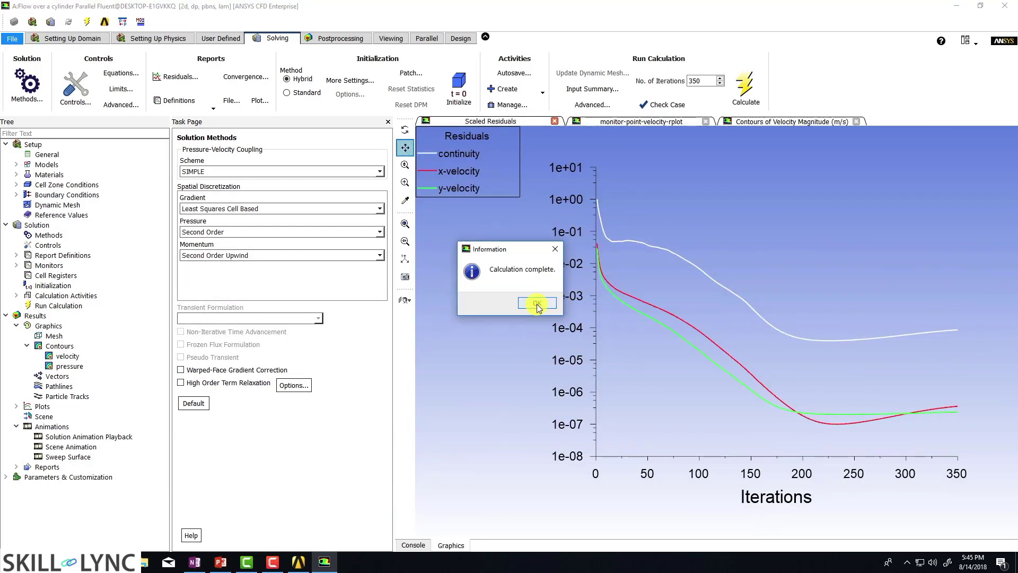
- Dismiss the completion message and view the monitor-point velocity plot levelling near 0.59 m/s
click(537, 304)
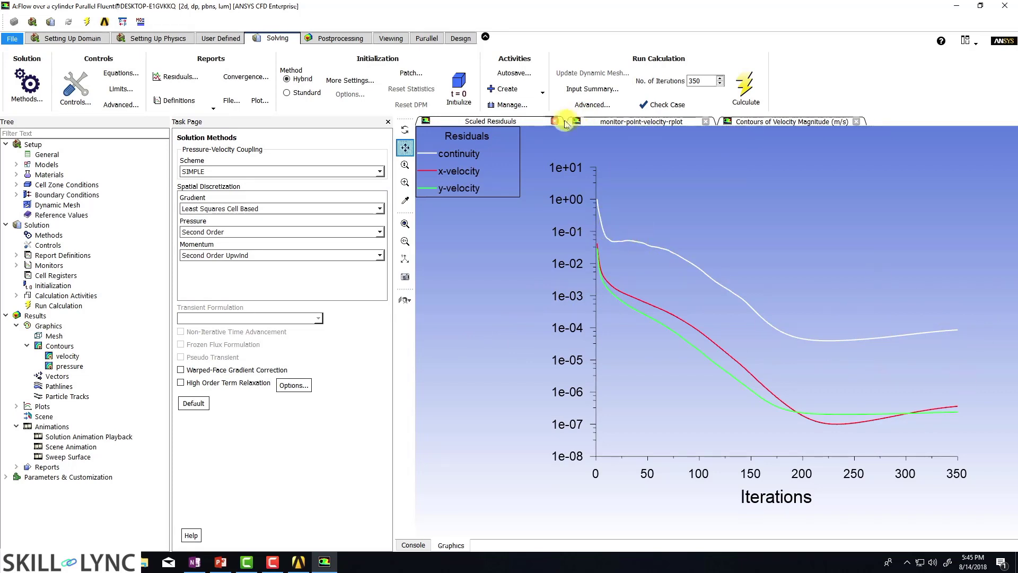
click(623, 122)
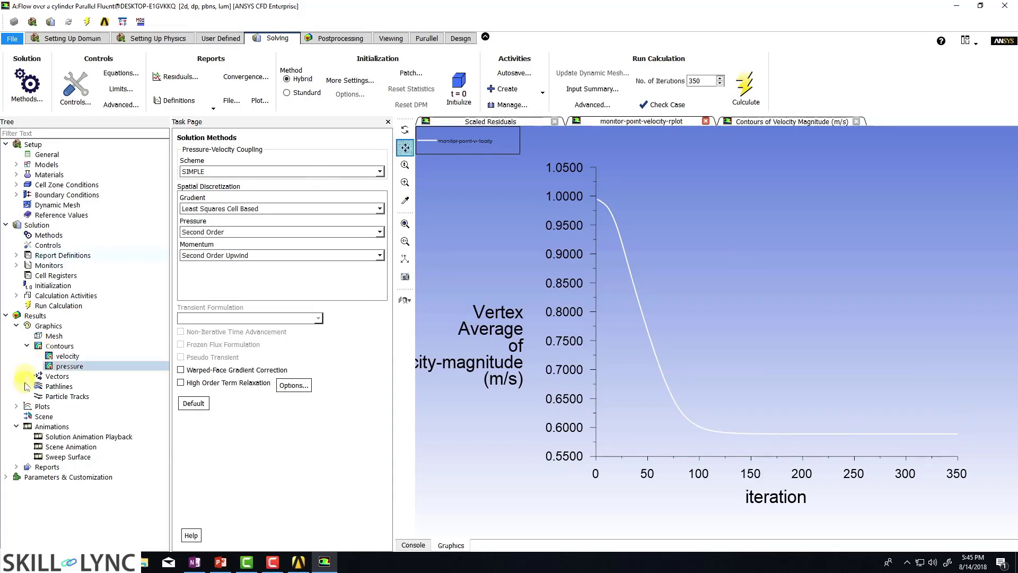
- Play, stop and replay the 35-frame 'velocity-animation', then close the playback dialog
right_click(66, 440)
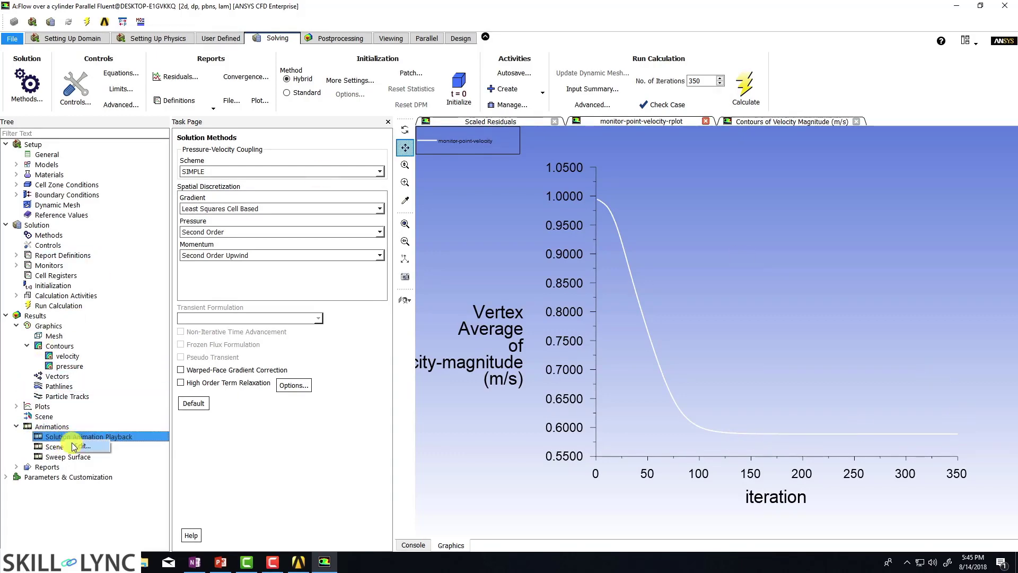
click(80, 446)
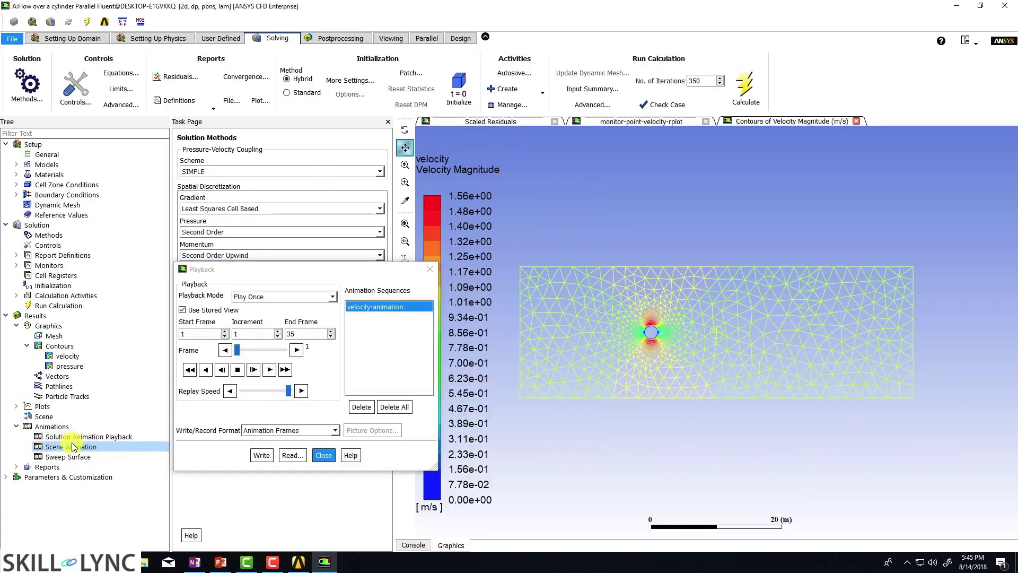
click(271, 370)
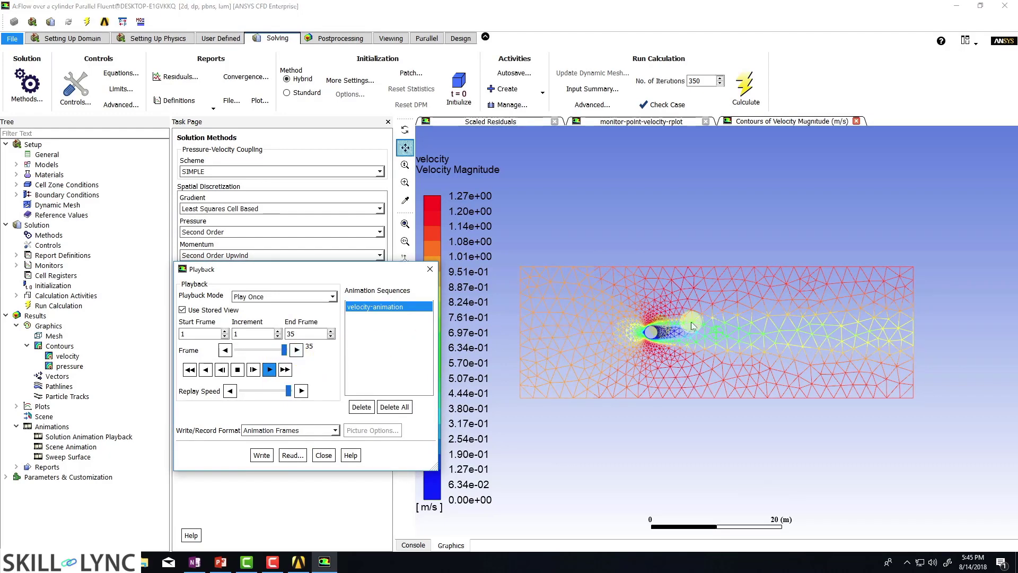
click(237, 371)
click(269, 370)
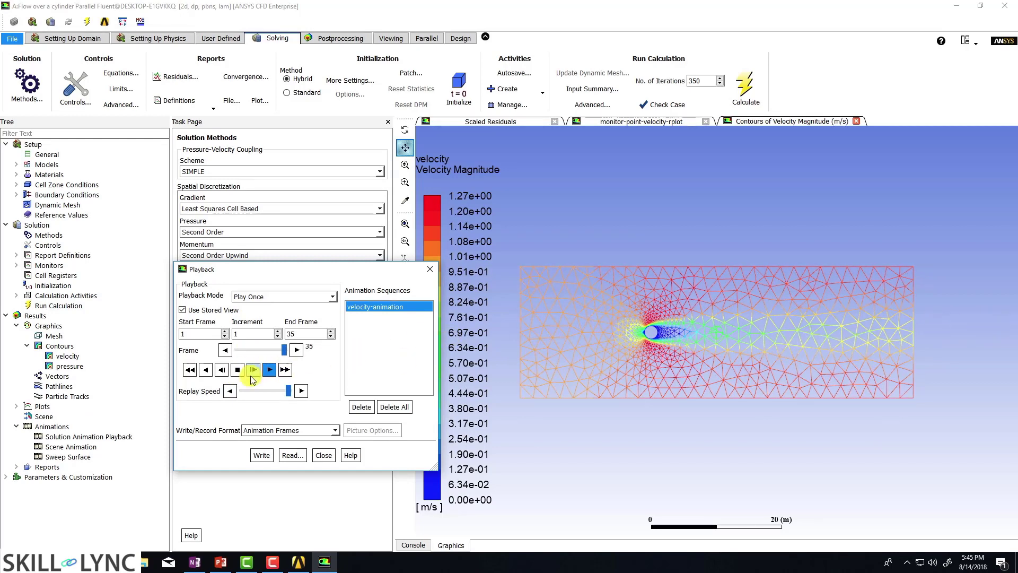
click(429, 270)
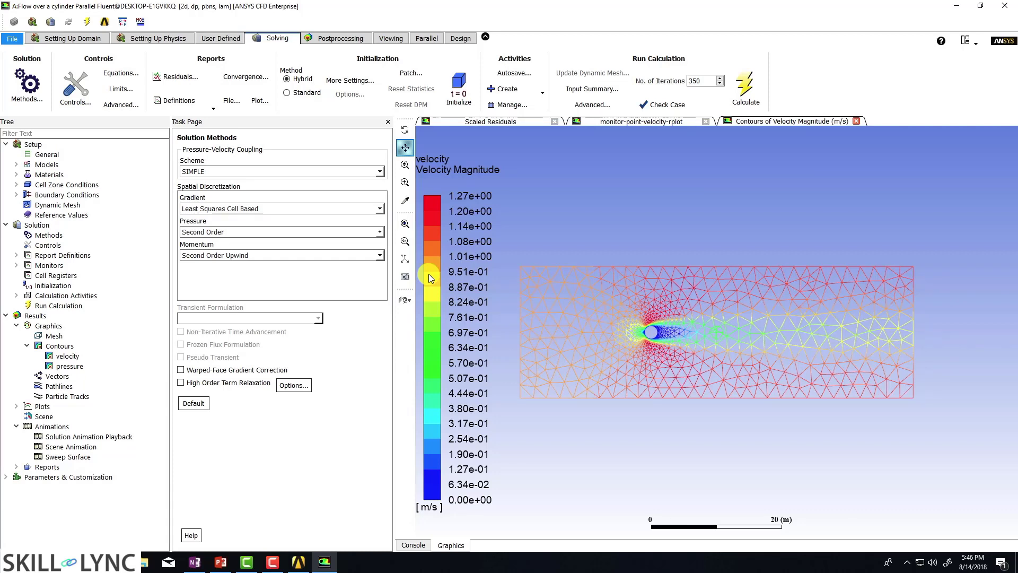
- Review the fluid material properties: density 1 and viscosity 0.05
click(128, 42)
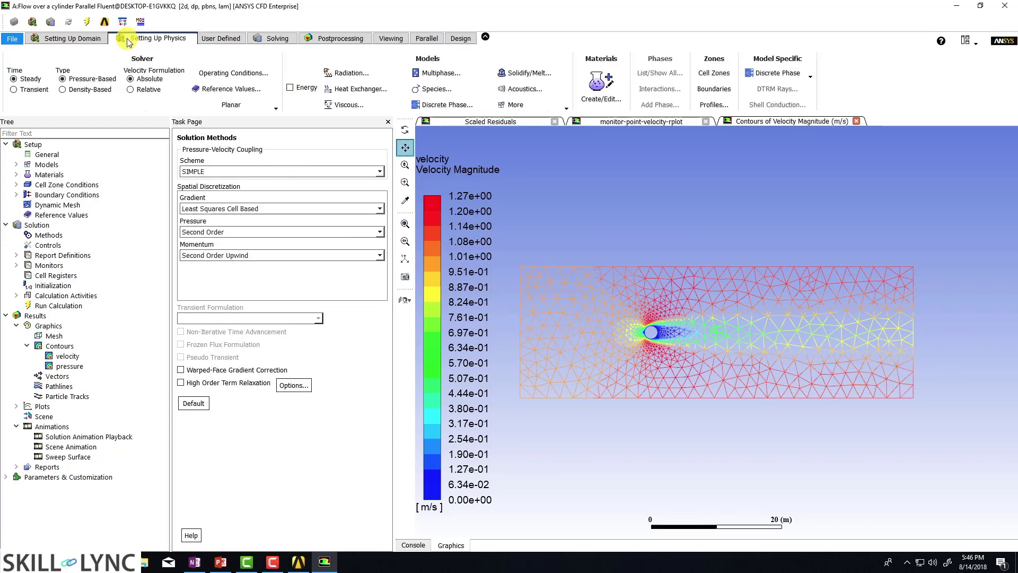
click(599, 84)
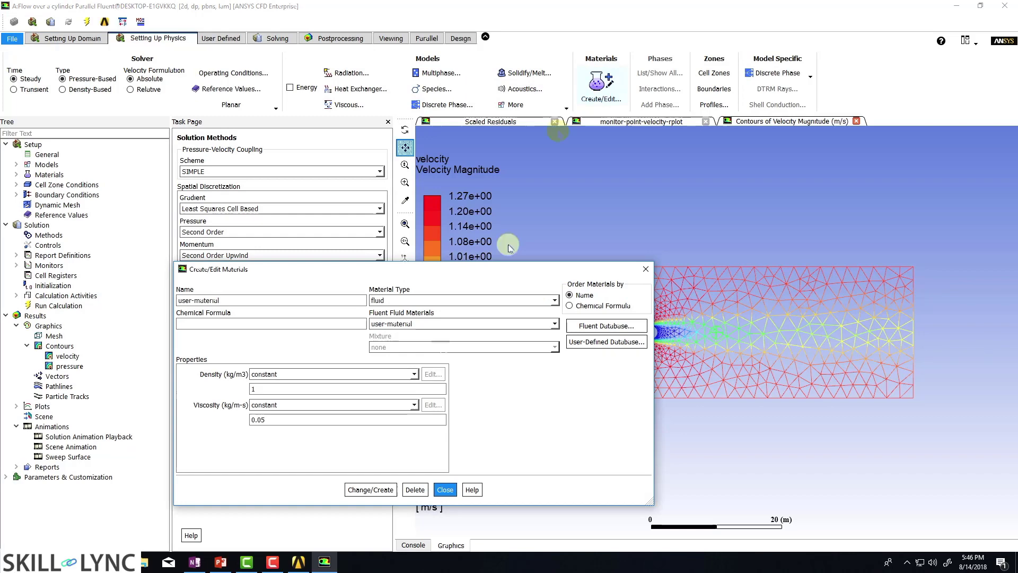
click(640, 269)
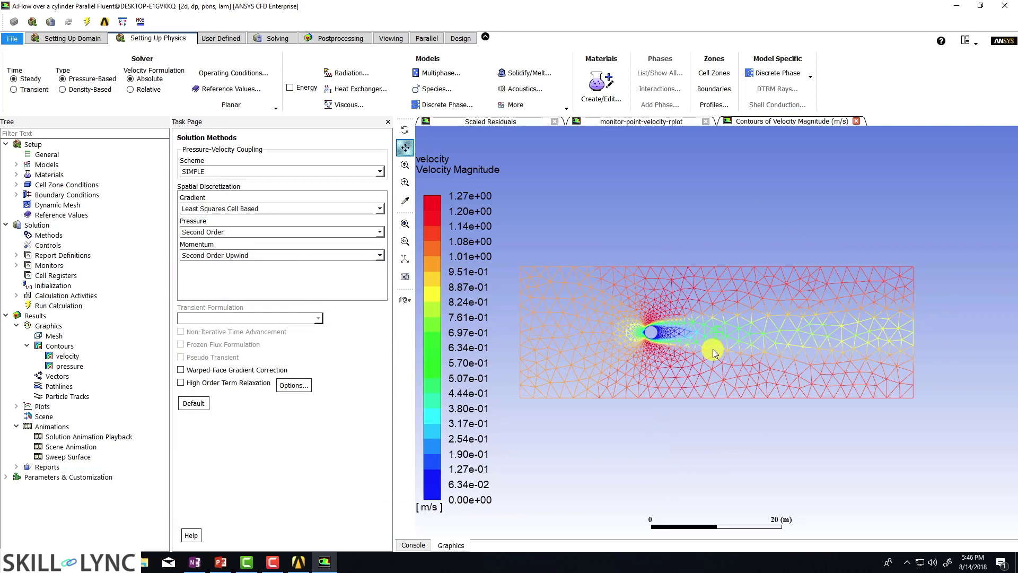
- Quit Fluent, confirming the exit warning, and return to the Workbench project
click(1003, 8)
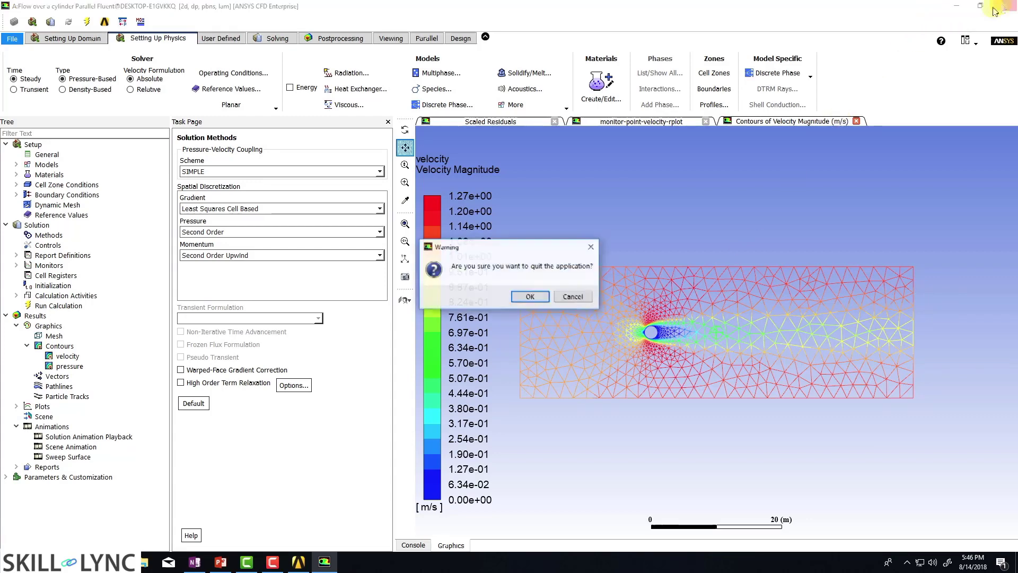
click(540, 297)
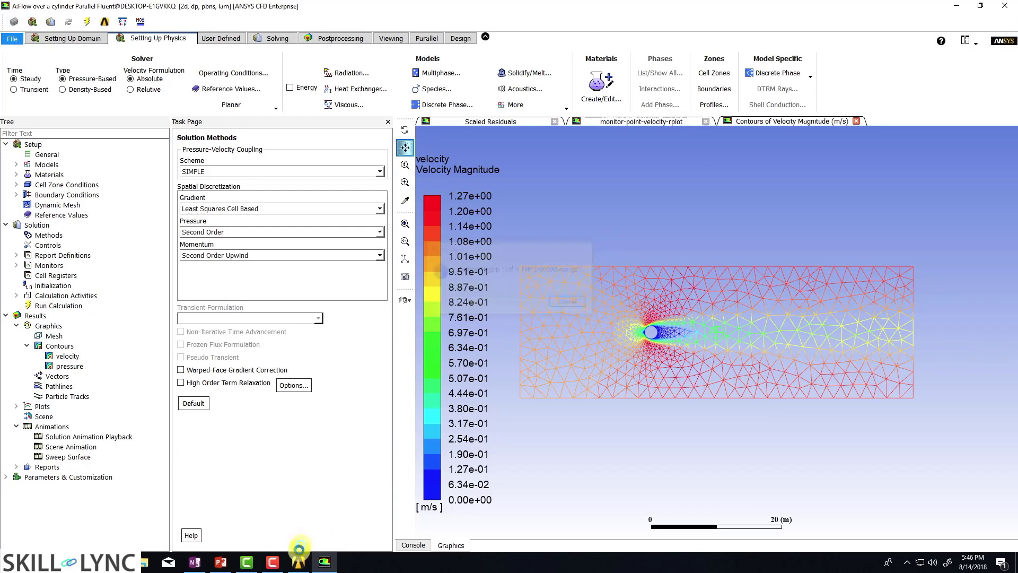
click(298, 560)
- Edit the project's Mesh cell (A3) to launch ANSYS Meshing
click(238, 126)
right_click(236, 125)
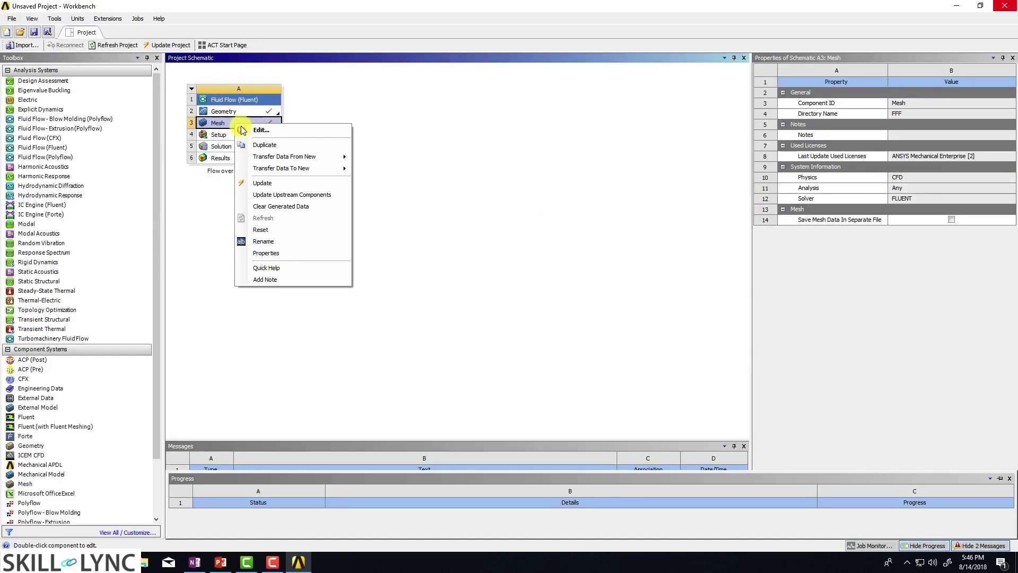
click(245, 130)
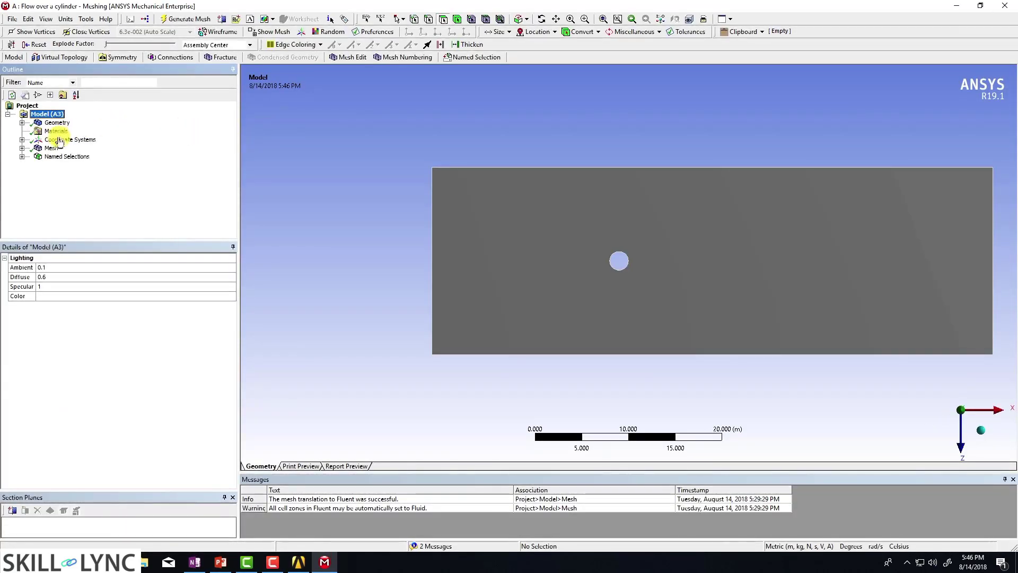
- Set the mesh element size to 1.0 m
click(53, 149)
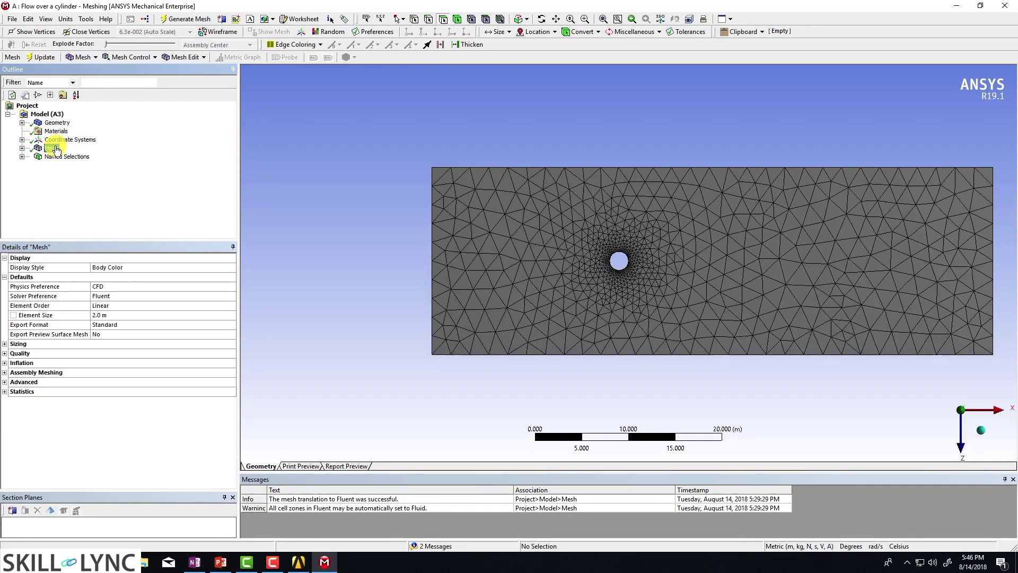
click(115, 315)
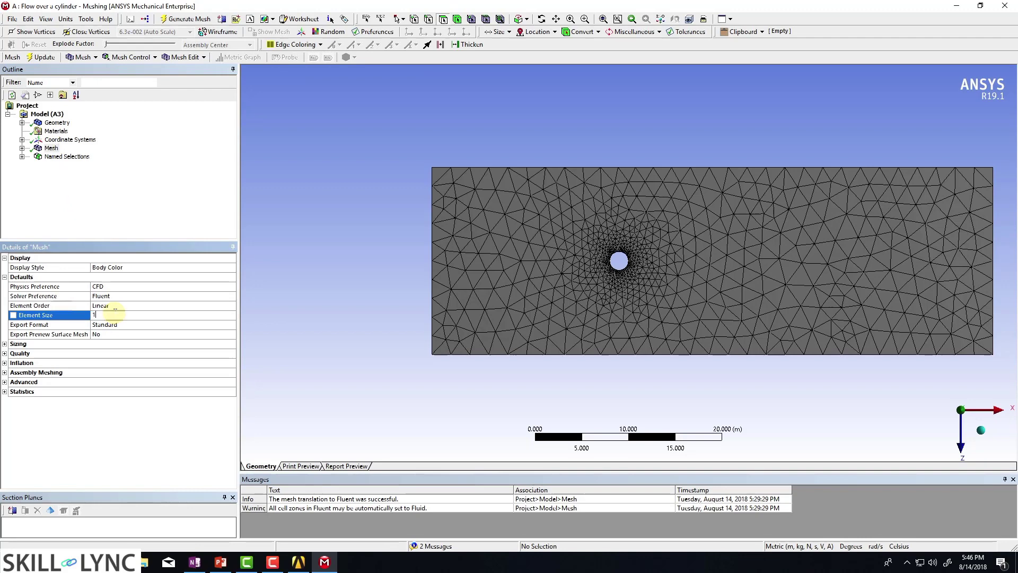
text(1)
click(59, 140)
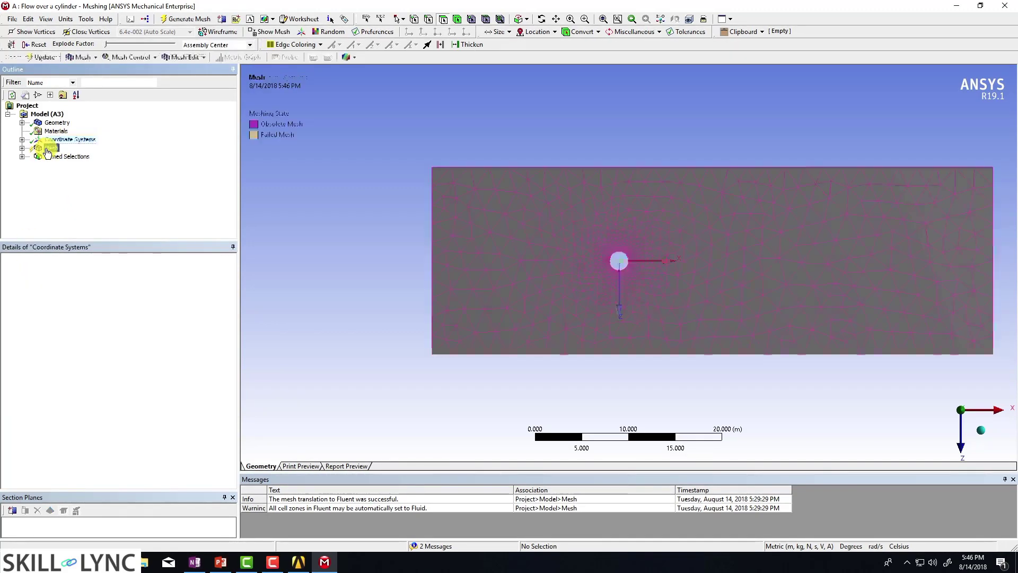
- Regenerate the mesh and zoom on the cylinder to inspect the refined elements
click(47, 150)
right_click(46, 150)
click(80, 184)
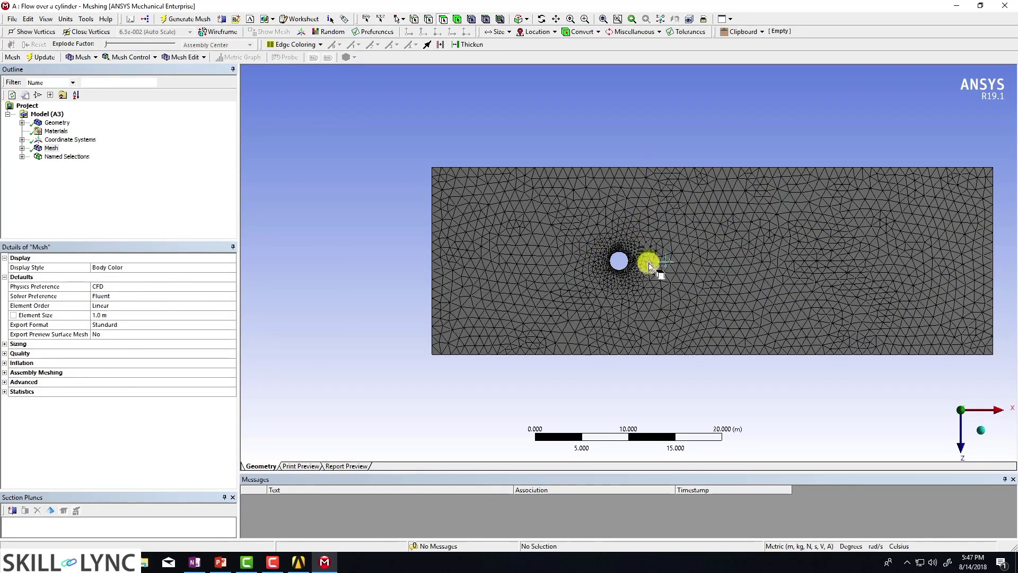
scroll(607, 247, up, 5)
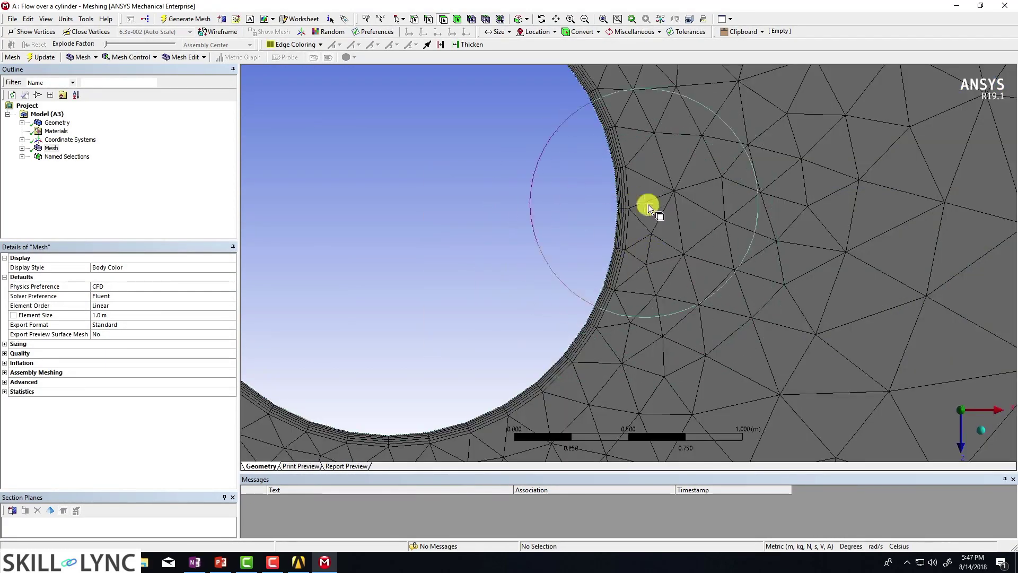
scroll(532, 250, down, 6)
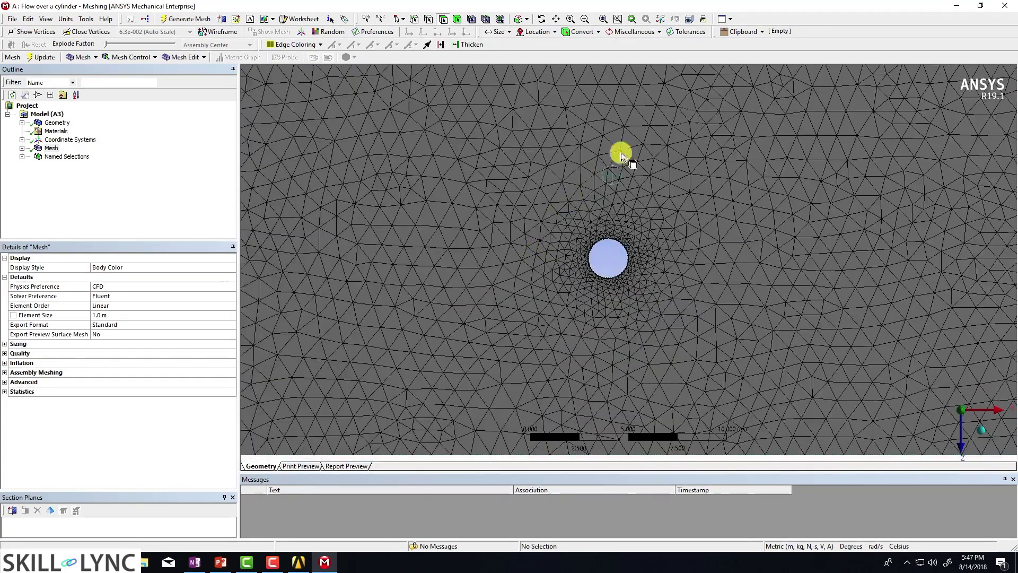
- Leave Meshing and update the Mesh cell (A3) with the refined mesh
click(1010, 8)
right_click(261, 123)
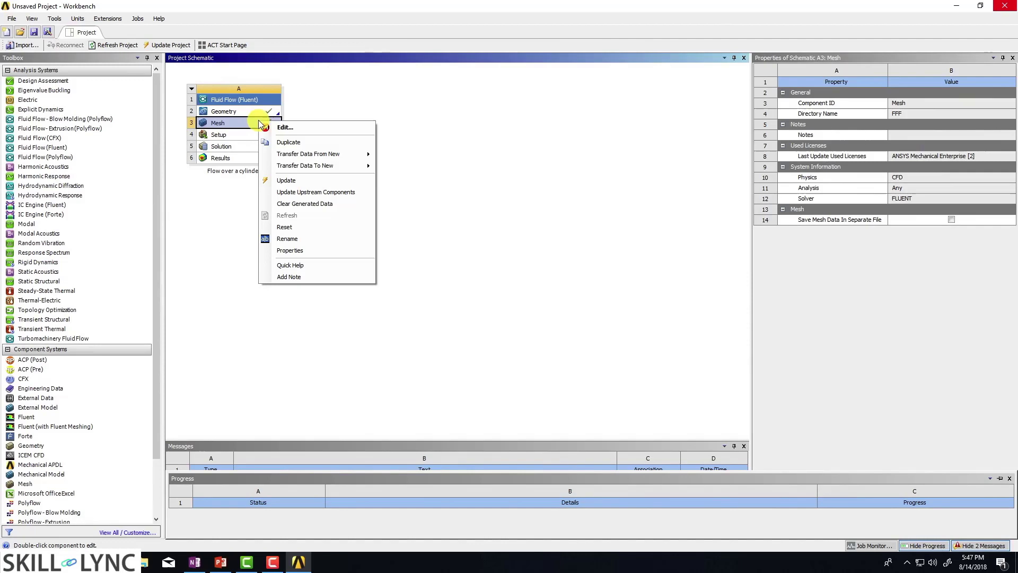
click(285, 180)
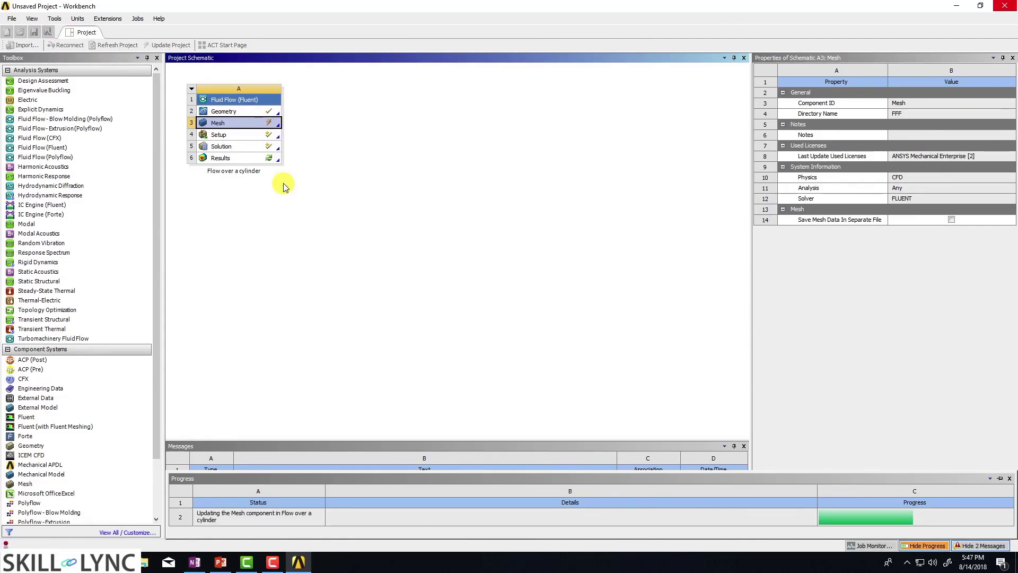
- Open File Explorer to This PC, then minimise it
key(super+e)
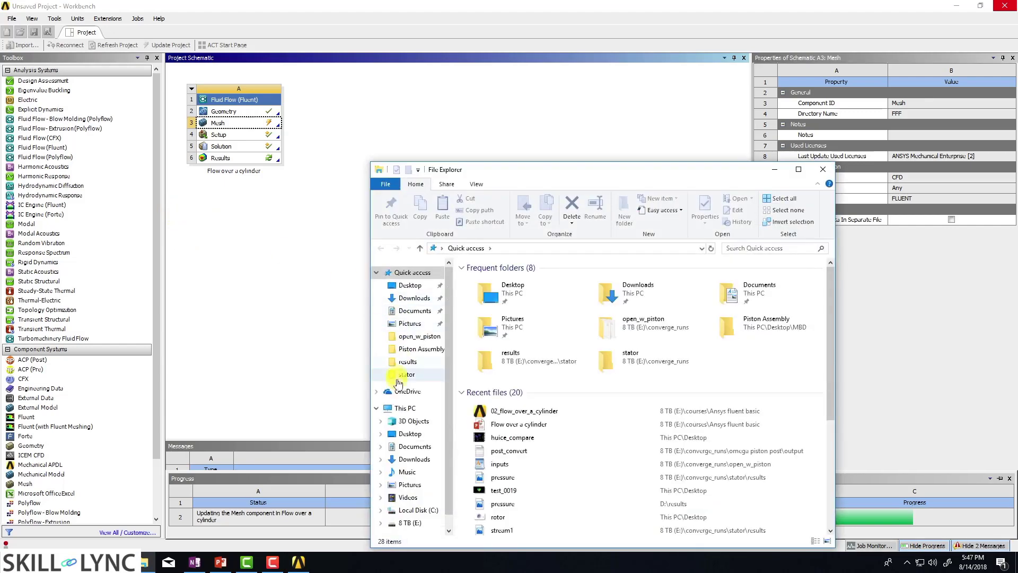
click(402, 407)
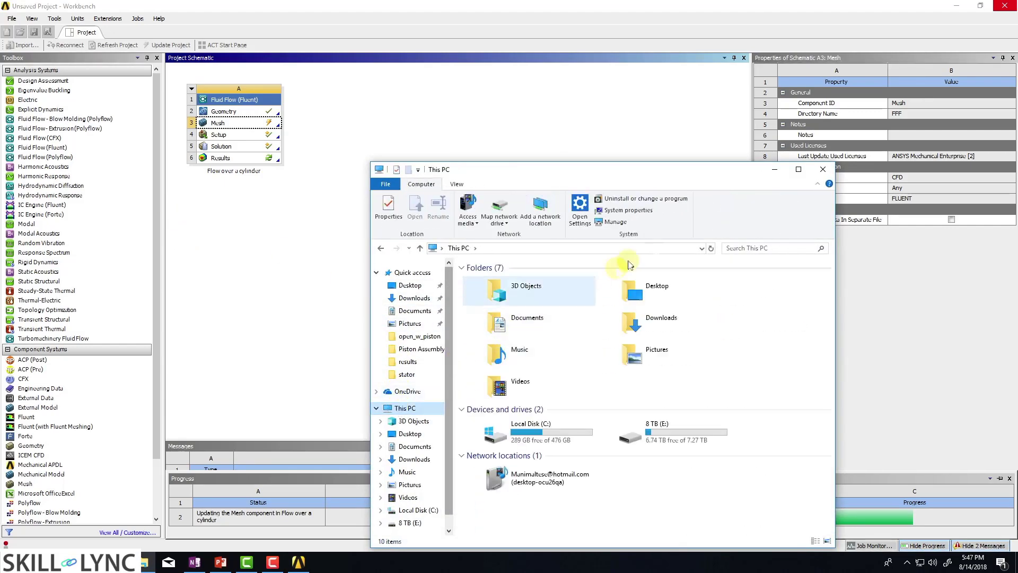
click(777, 173)
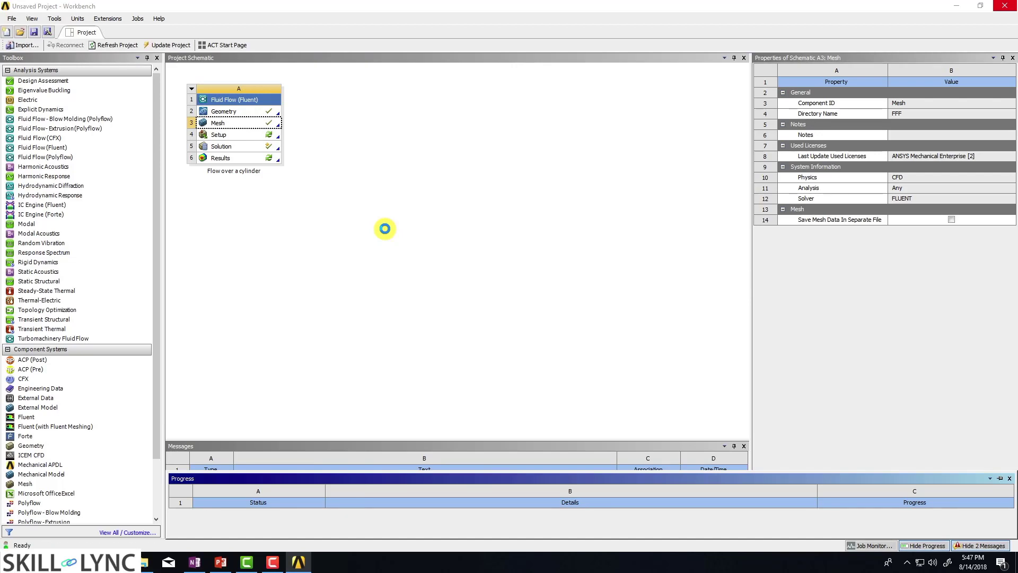
- Update the Setup cell and relaunch Fluent from it in parallel with 4 processes
right_click(265, 137)
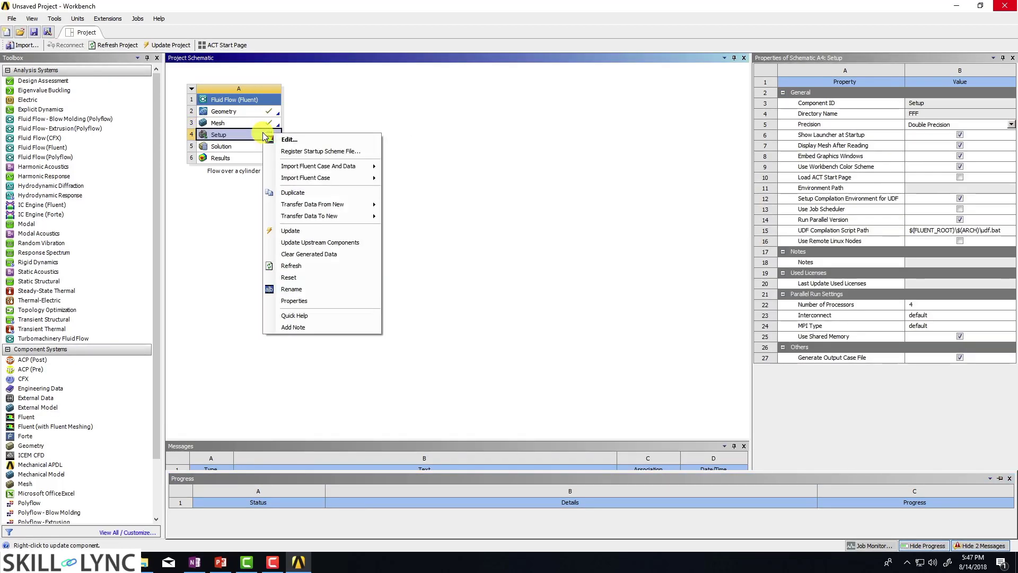
click(291, 230)
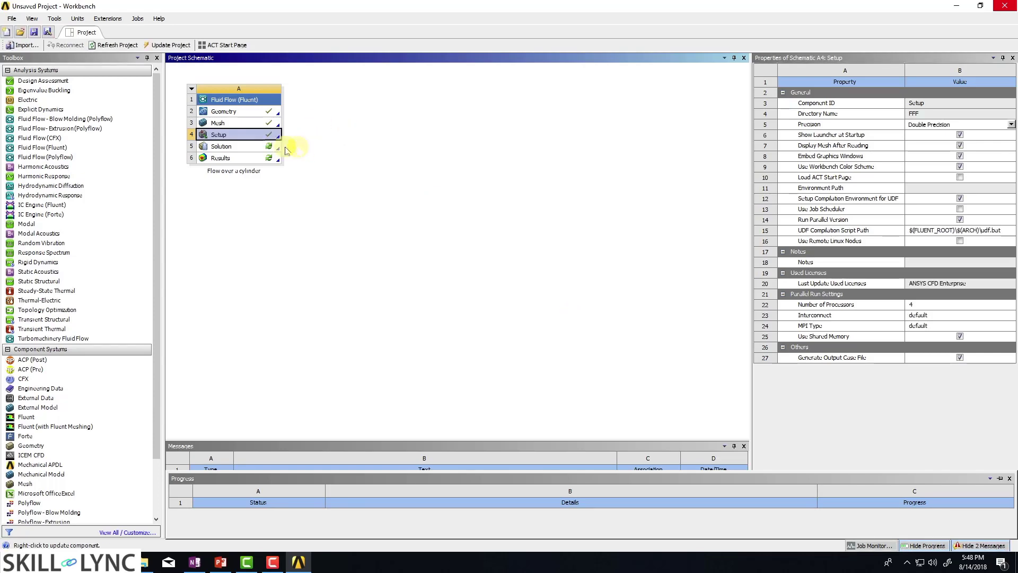
double_click(252, 135)
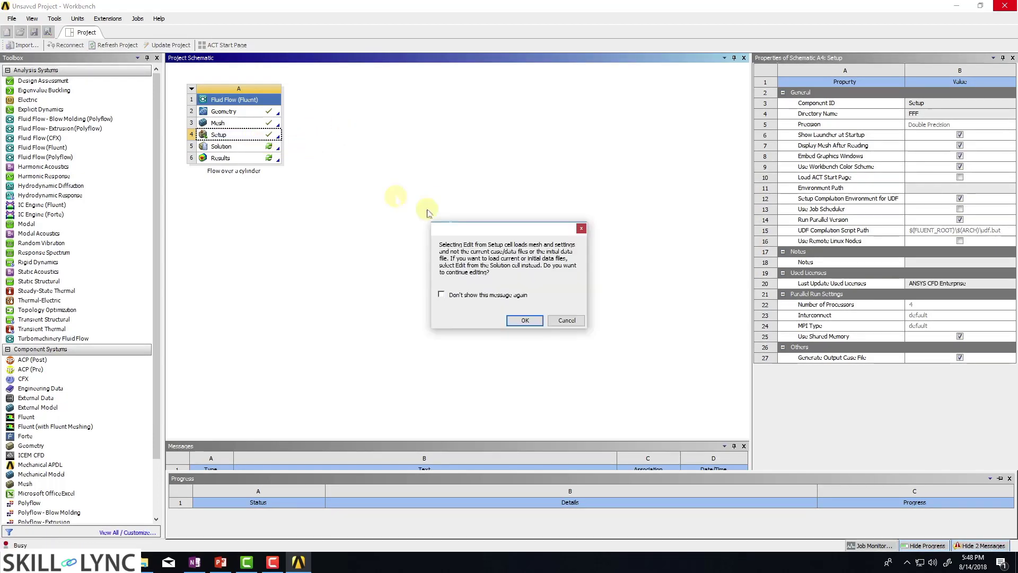
click(530, 322)
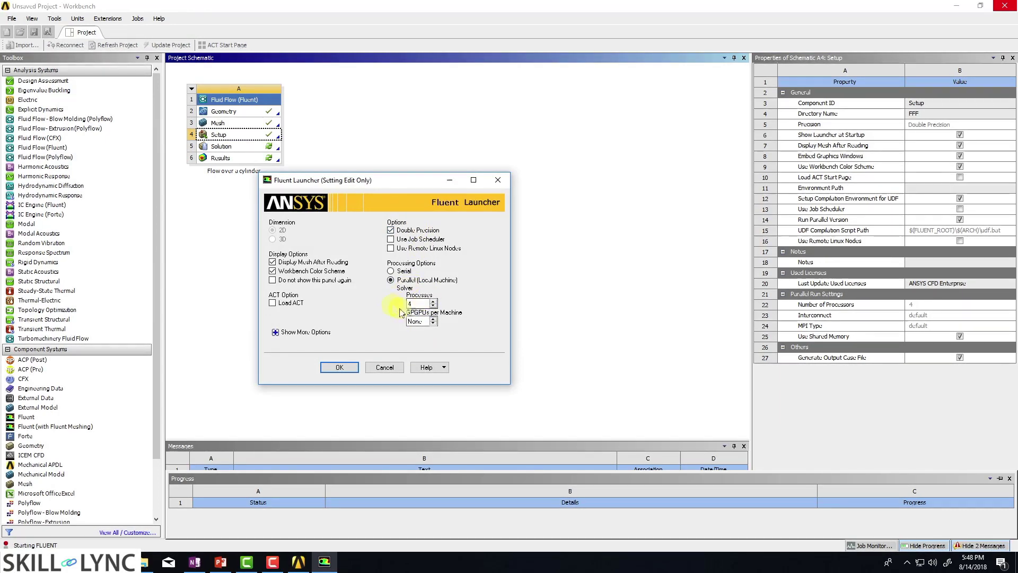
click(337, 368)
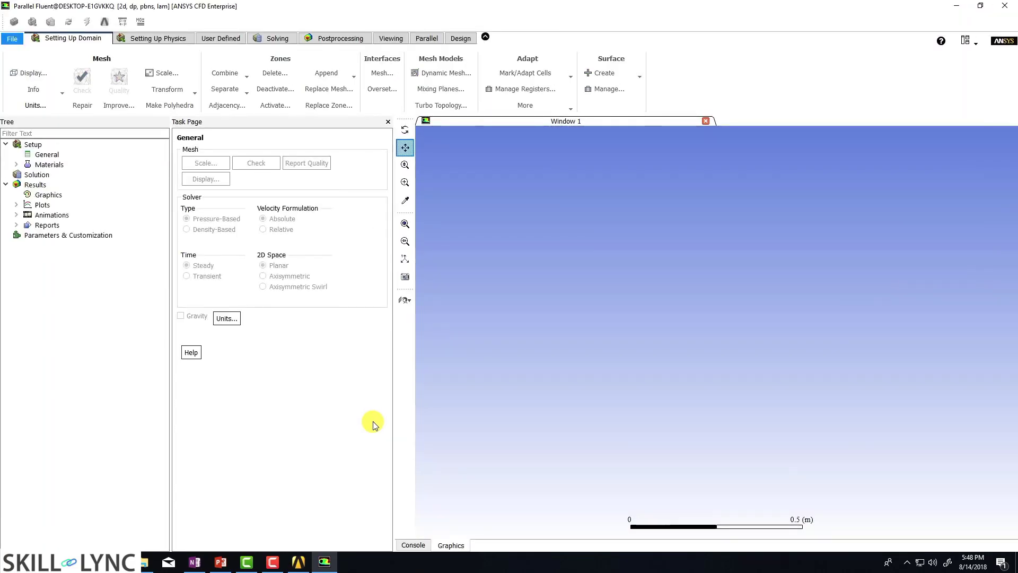
- Initialize the solution, clear the old animation history, and run 350 iterations
click(267, 40)
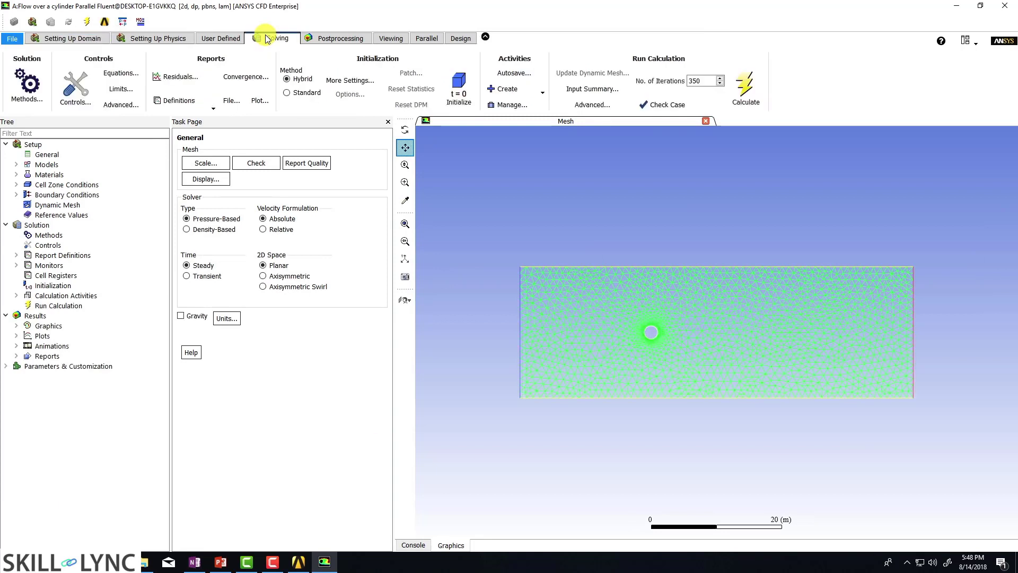
click(459, 88)
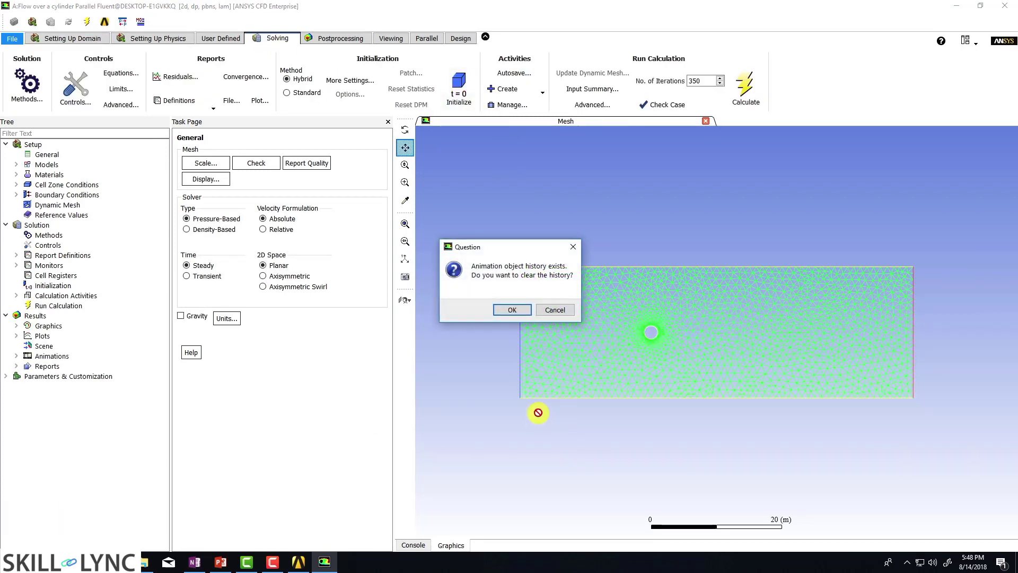
click(506, 310)
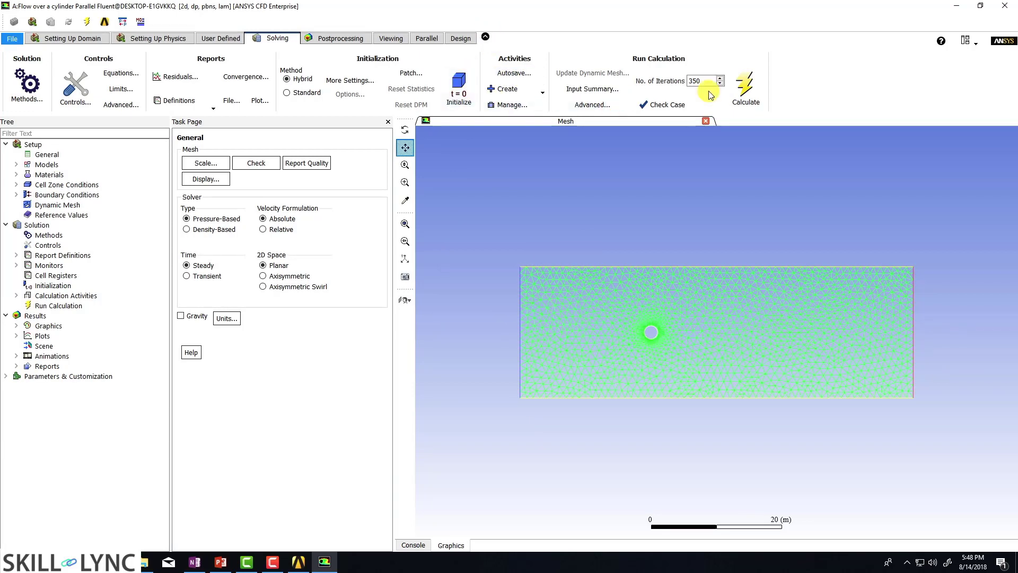
click(745, 89)
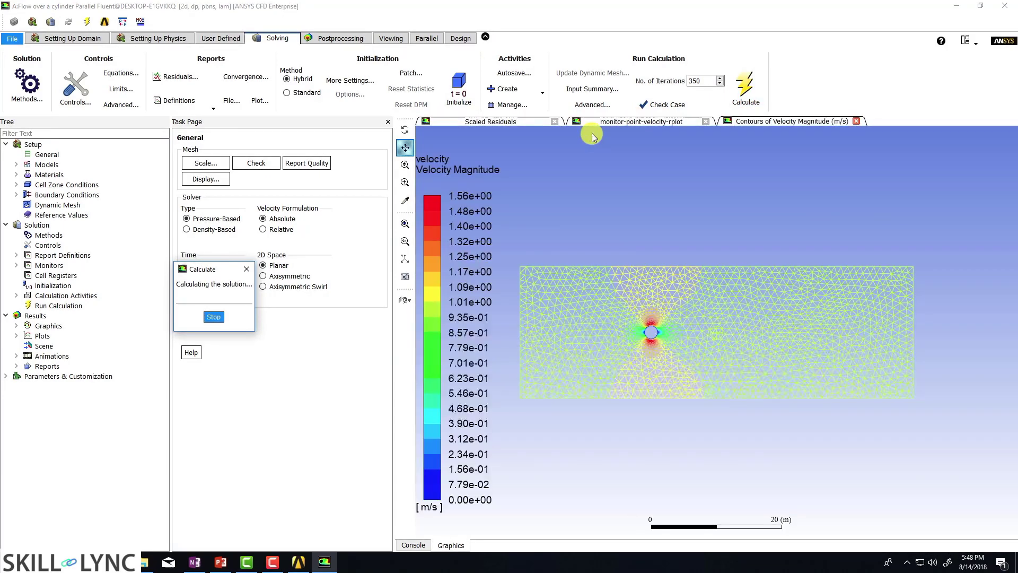
- Follow the monitor-point velocity plot until it levels near 0.38 m/s, then acknowledge completion
click(613, 122)
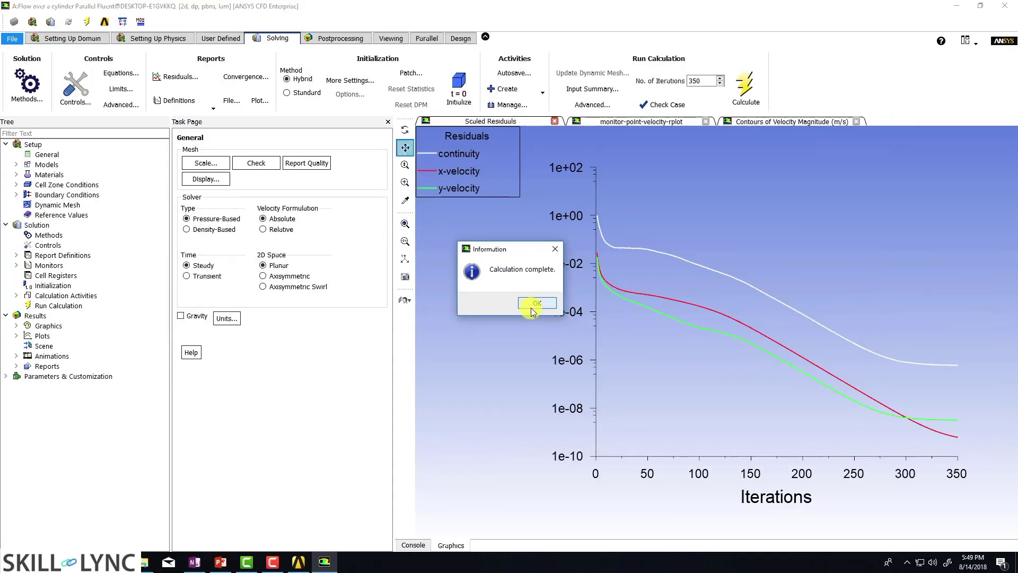
click(537, 302)
- Play the 35-frame velocity-animation from Solution Animation Playback under Results > Animations
click(14, 357)
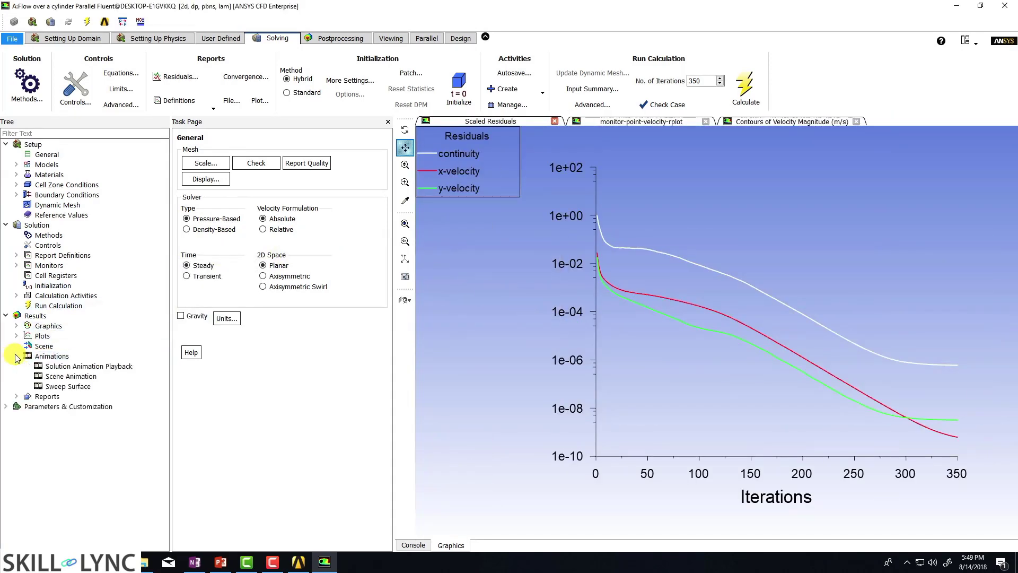
click(37, 366)
click(52, 370)
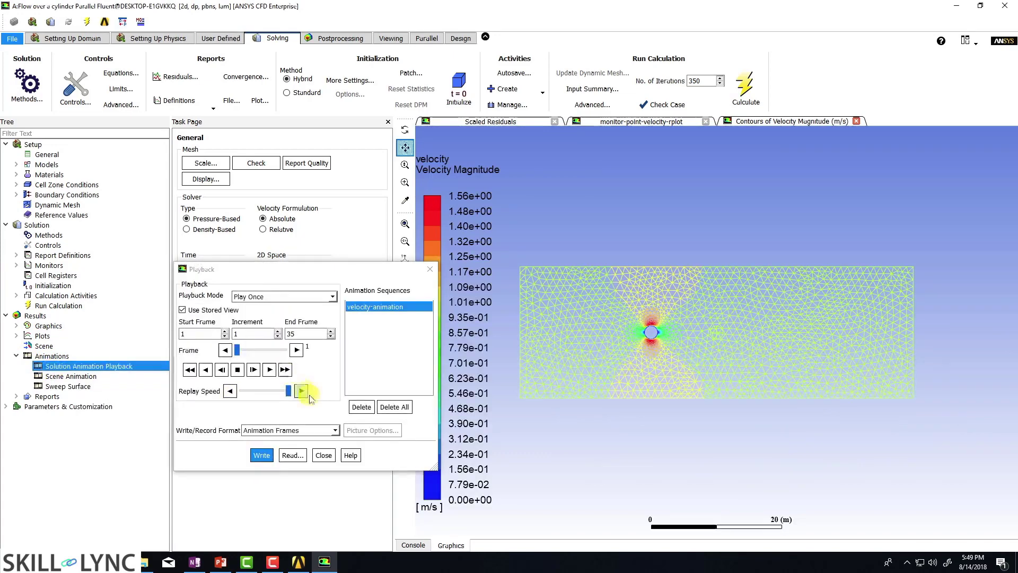
click(269, 371)
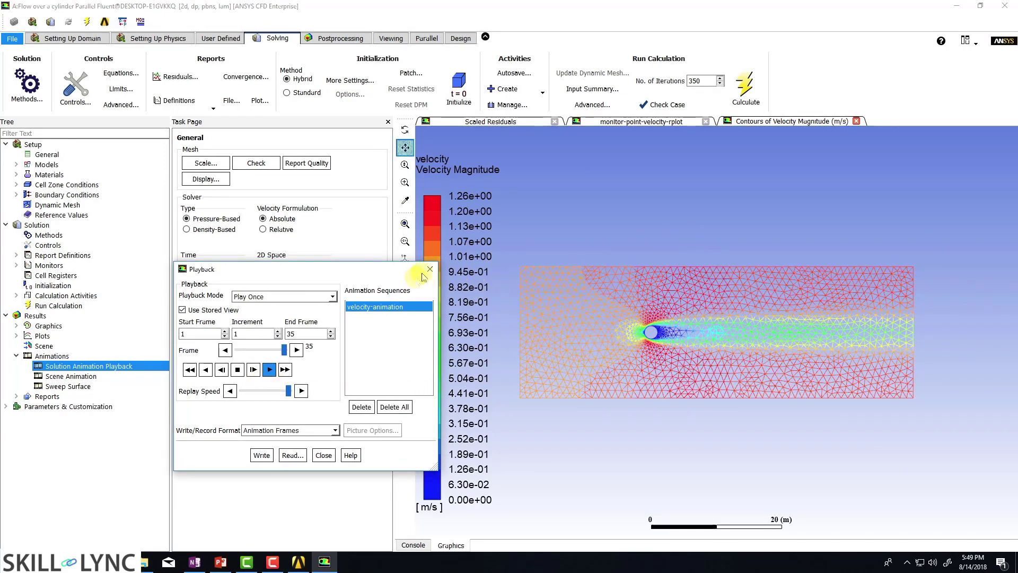
- Close the playback dialog and quit Fluent
click(431, 273)
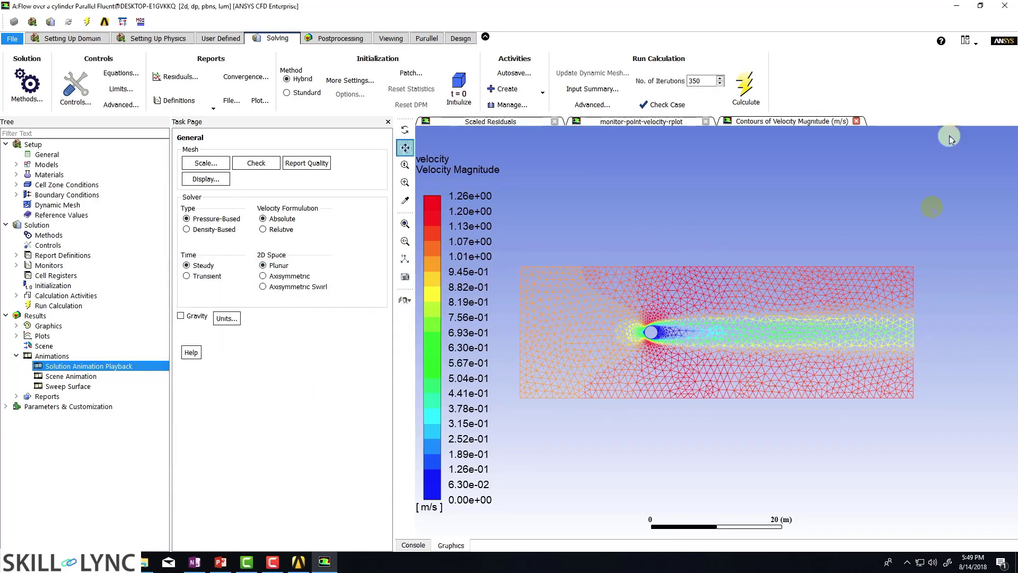
click(1008, 8)
click(530, 296)
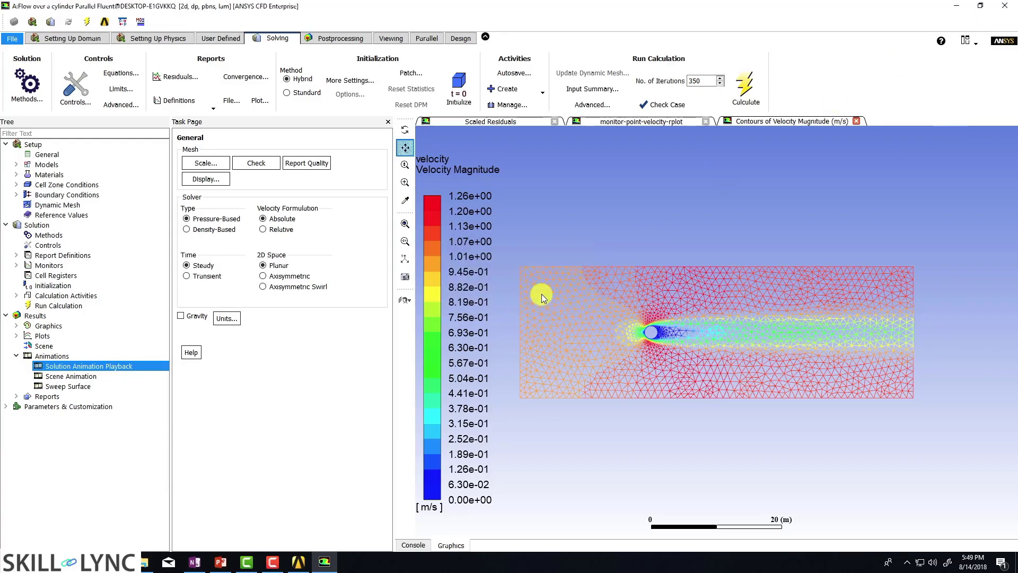